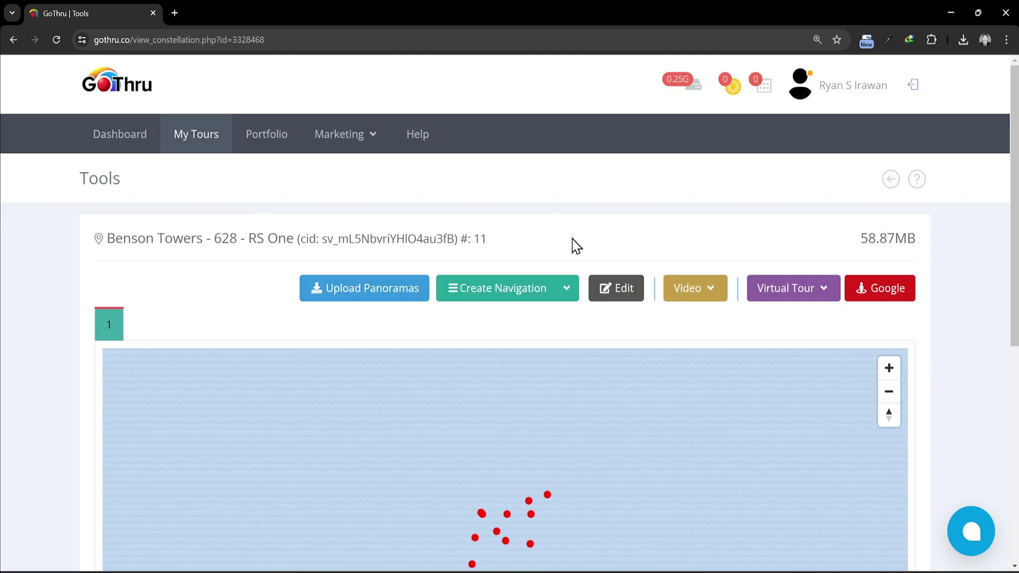
Open the Benson Towers - 628 - RS One tour in AI Moderator from the Create Navigation menu
click(566, 289)
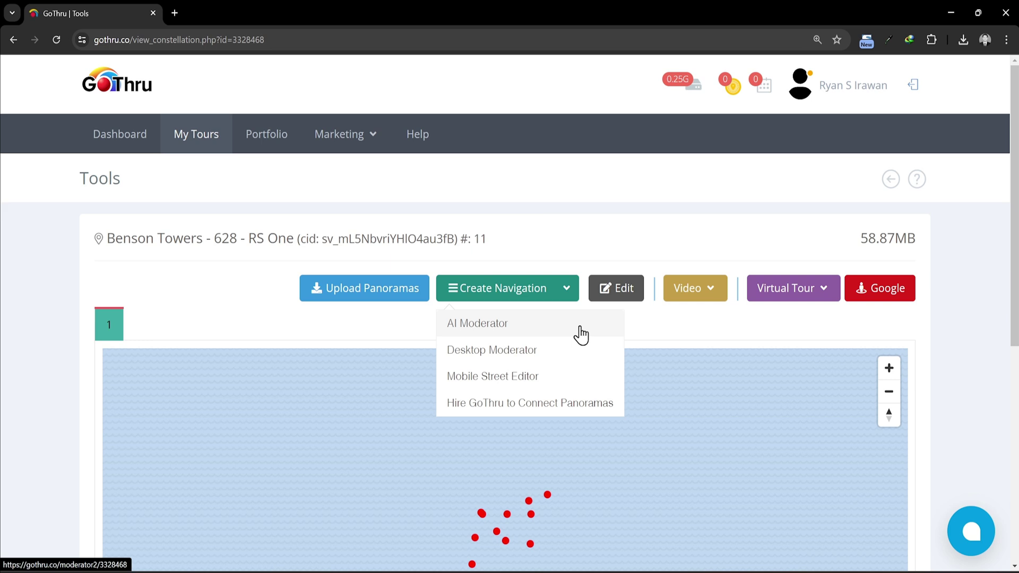
click(519, 332)
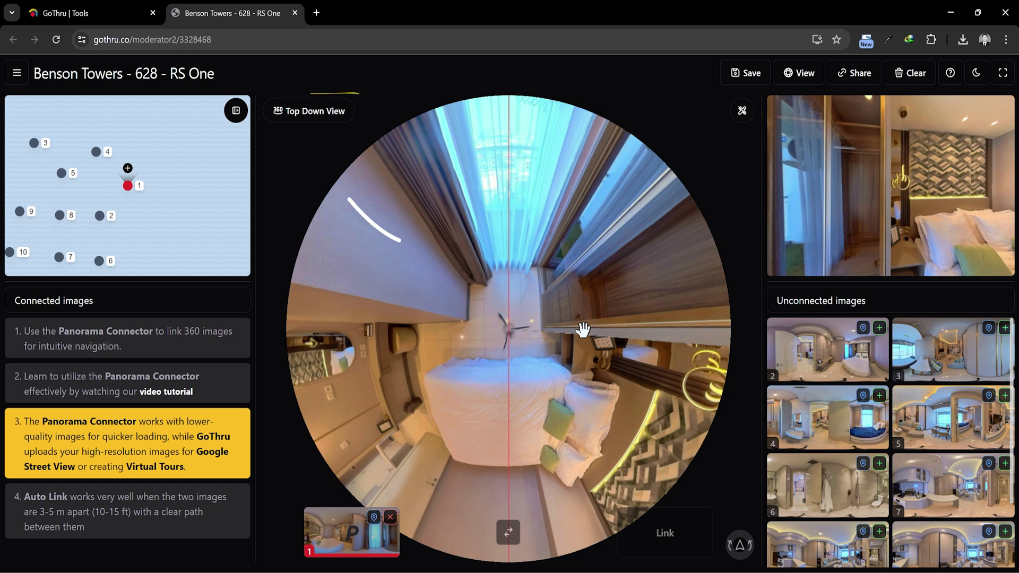
click(351, 122)
click(337, 136)
mouse_move(348, 144)
mouse_down()
mouse_move(435, 238)
mouse_move(589, 276)
mouse_move(558, 305)
mouse_move(366, 294)
mouse_up()
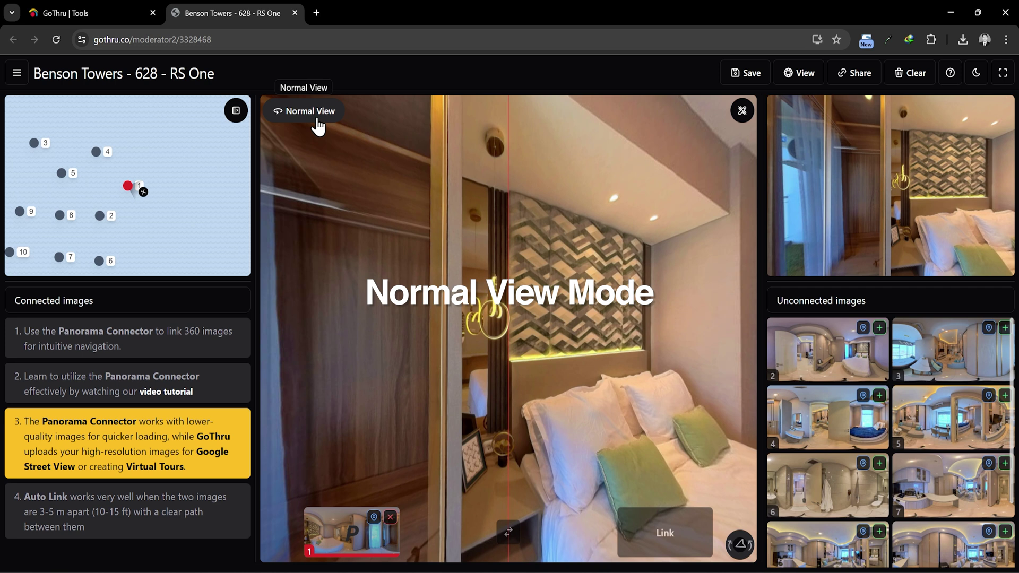
click(316, 118)
click(319, 155)
mouse_move(524, 271)
mouse_down()
mouse_move(581, 279)
mouse_move(477, 276)
mouse_move(435, 239)
mouse_move(377, 154)
mouse_up()
click(322, 118)
click(325, 174)
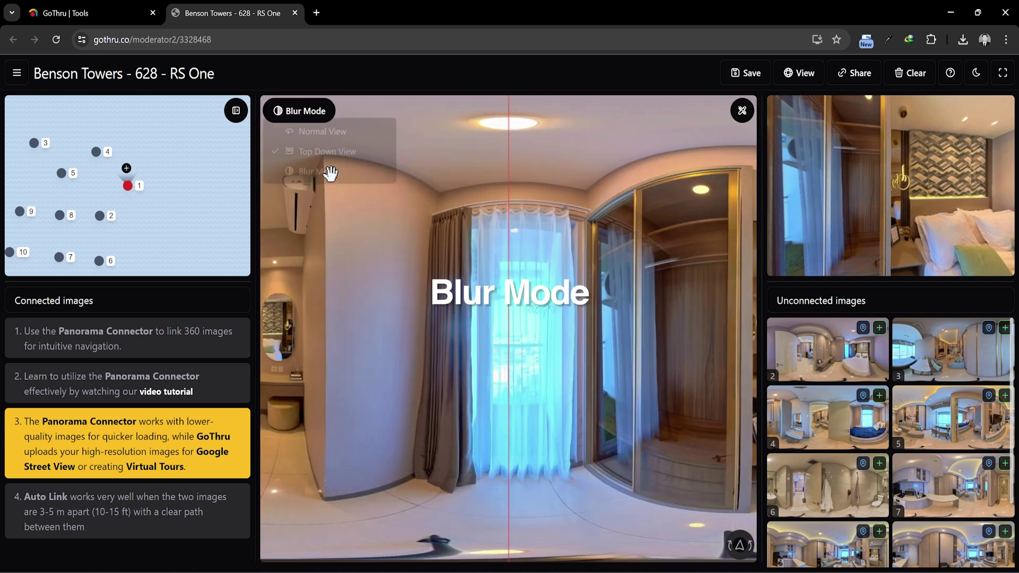
mouse_move(553, 295)
mouse_down()
mouse_move(342, 332)
mouse_move(364, 346)
mouse_move(600, 335)
mouse_up()
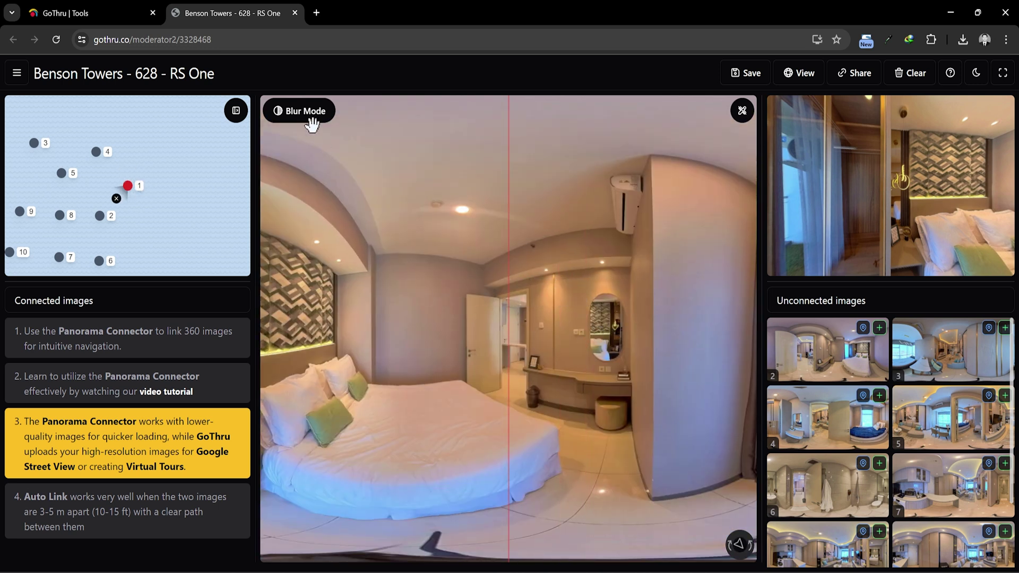
click(313, 121)
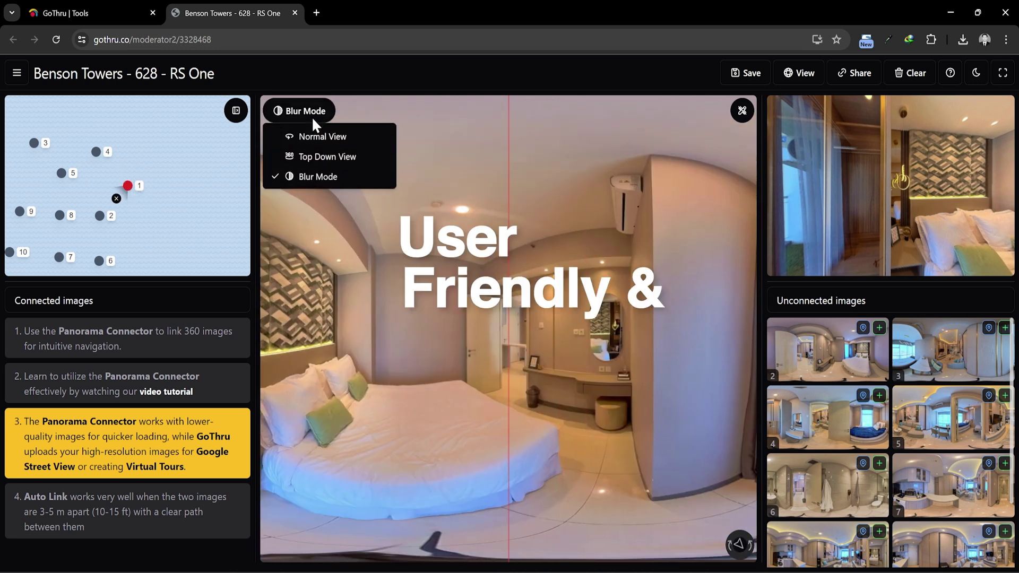
click(322, 157)
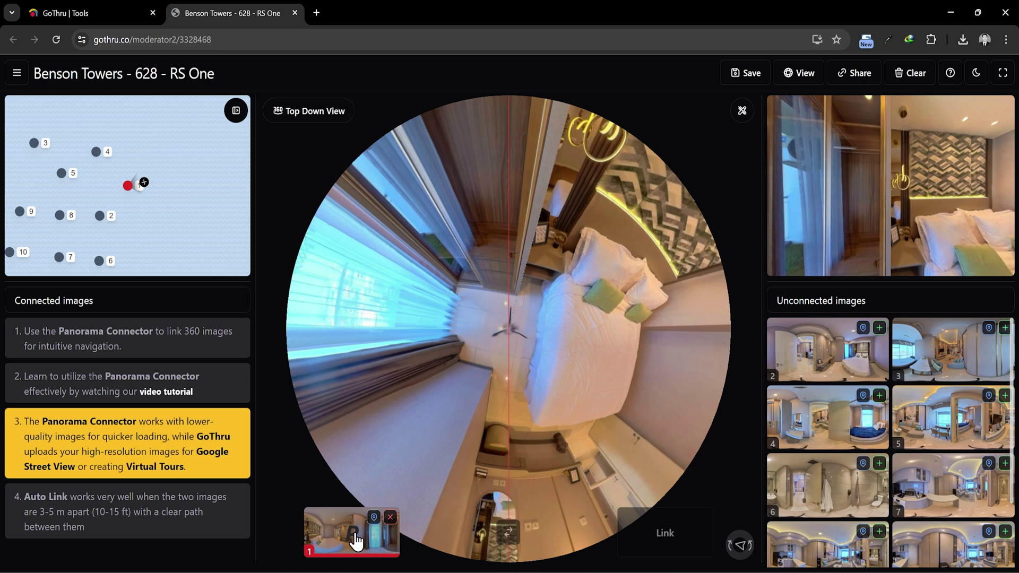
Replace panorama 1 with 11 as the main image, add panorama 10 and auto-link them
scroll(902, 525, down, 3)
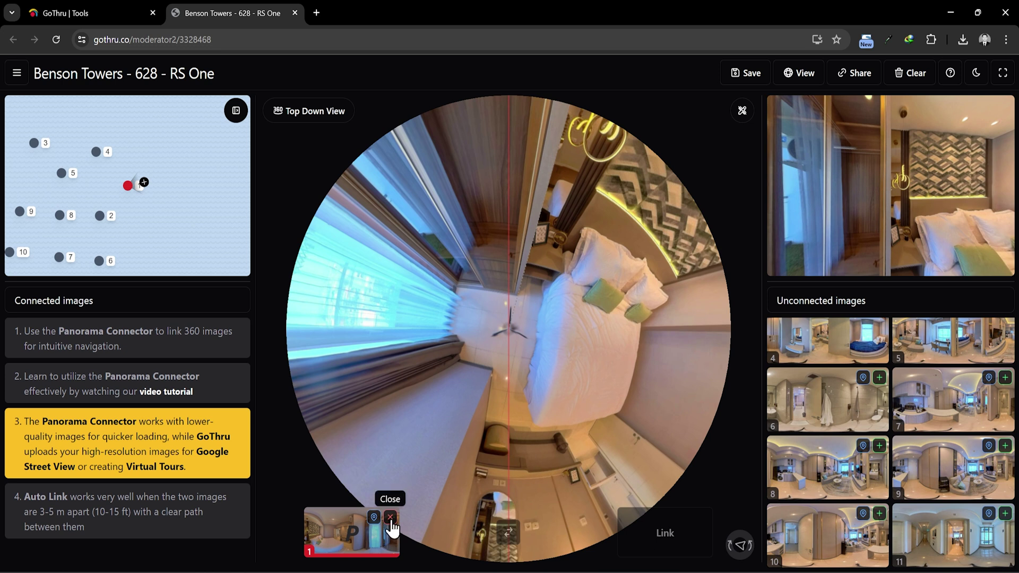
click(390, 517)
scroll(958, 537, down, 1)
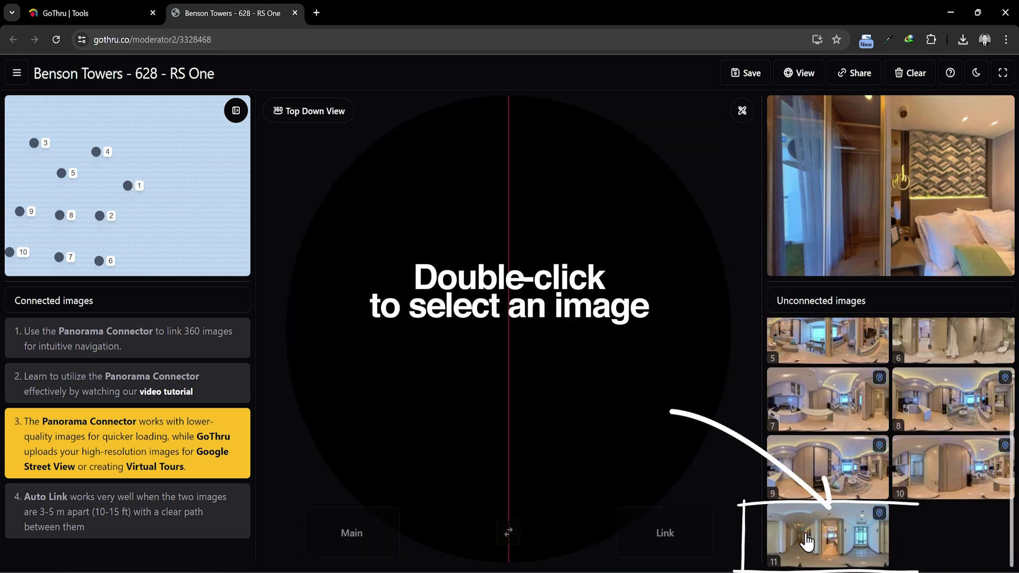
double_click(827, 538)
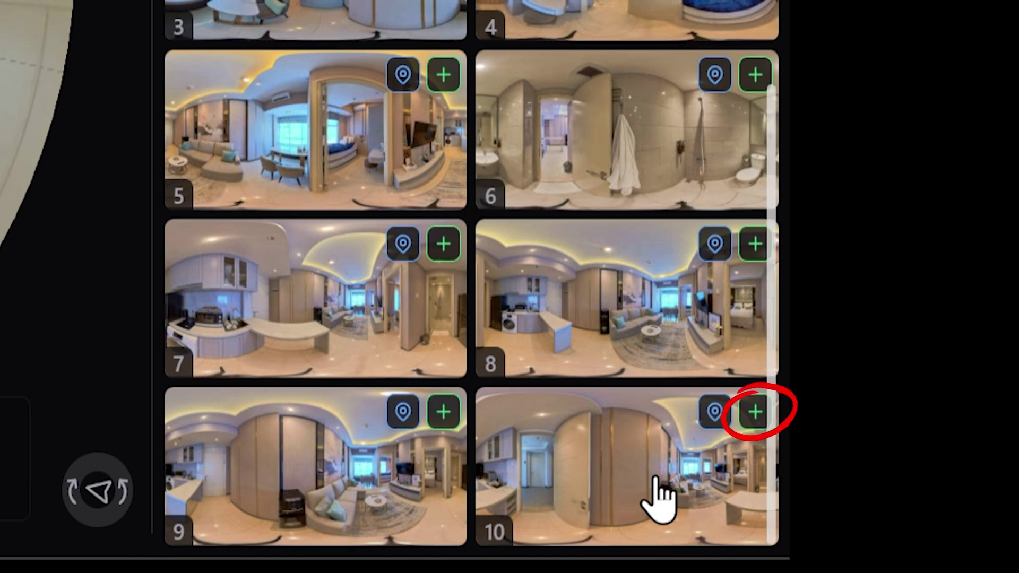
click(756, 413)
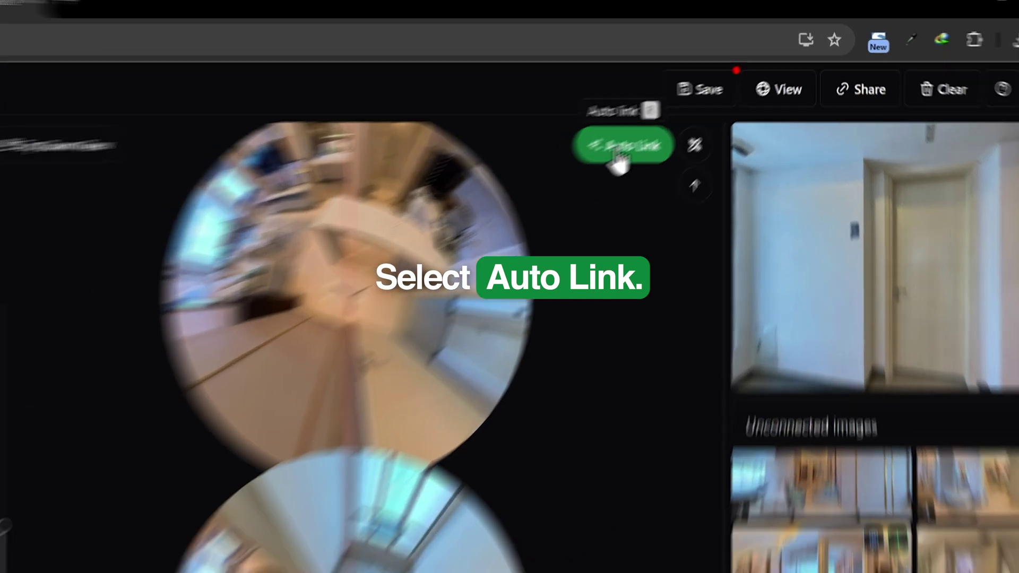
click(694, 110)
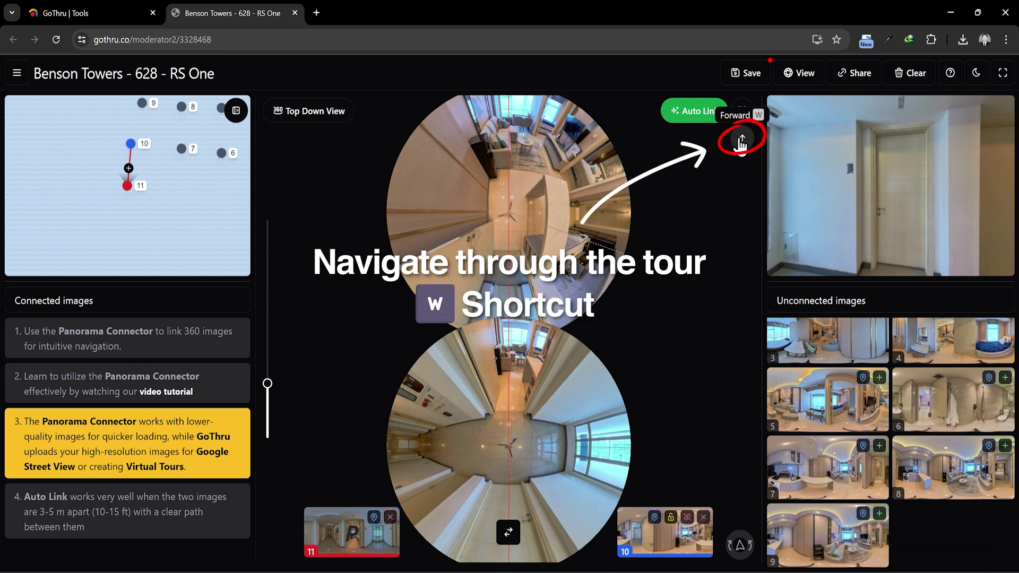
Toggle the linking tools off and back on, then commit the 11–10 link so 10 becomes current
click(741, 115)
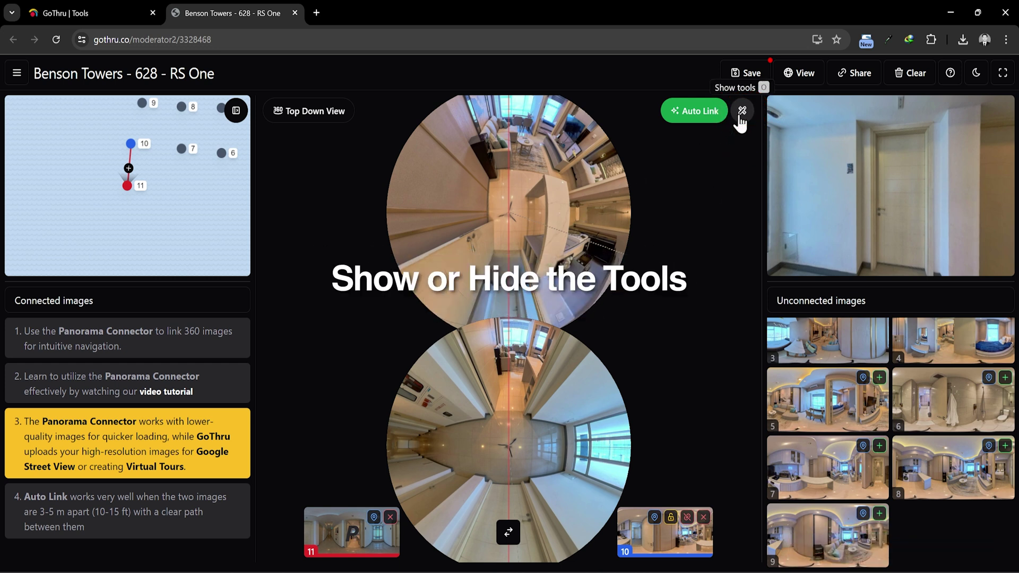
click(742, 112)
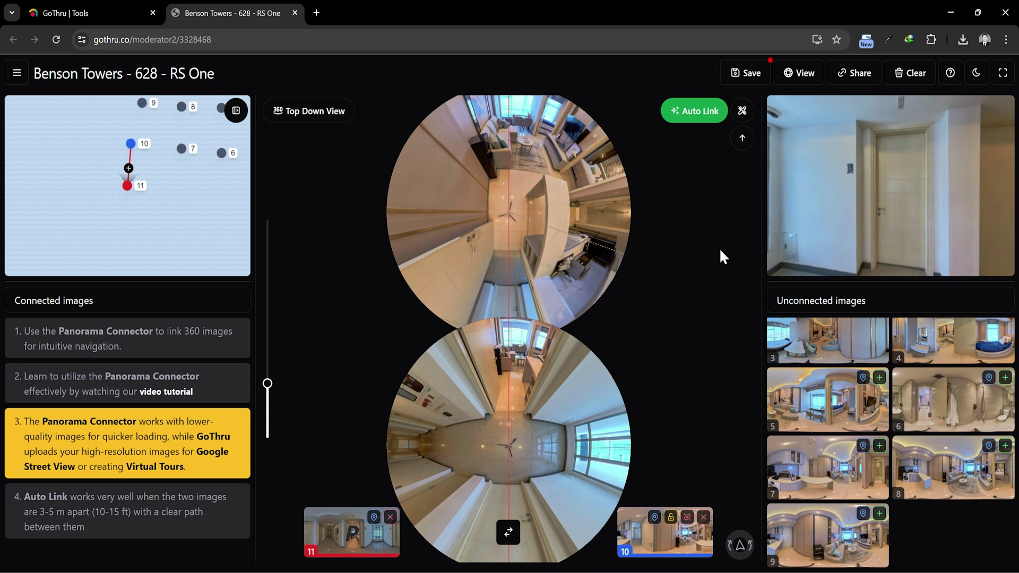
click(742, 140)
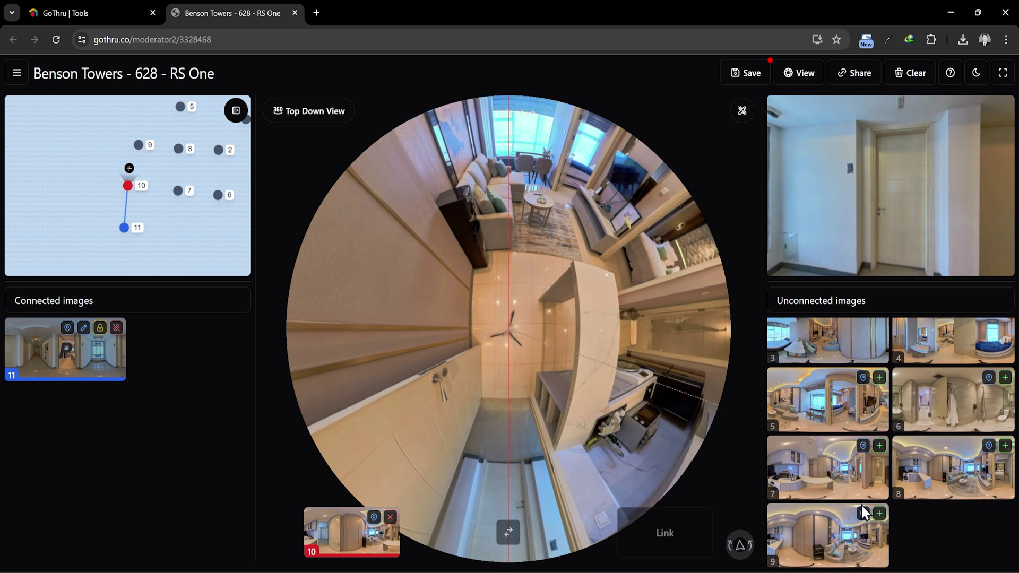
Auto-link panoramas 9, 8 and 7 in sequence, each to the previous node in the chain
click(880, 513)
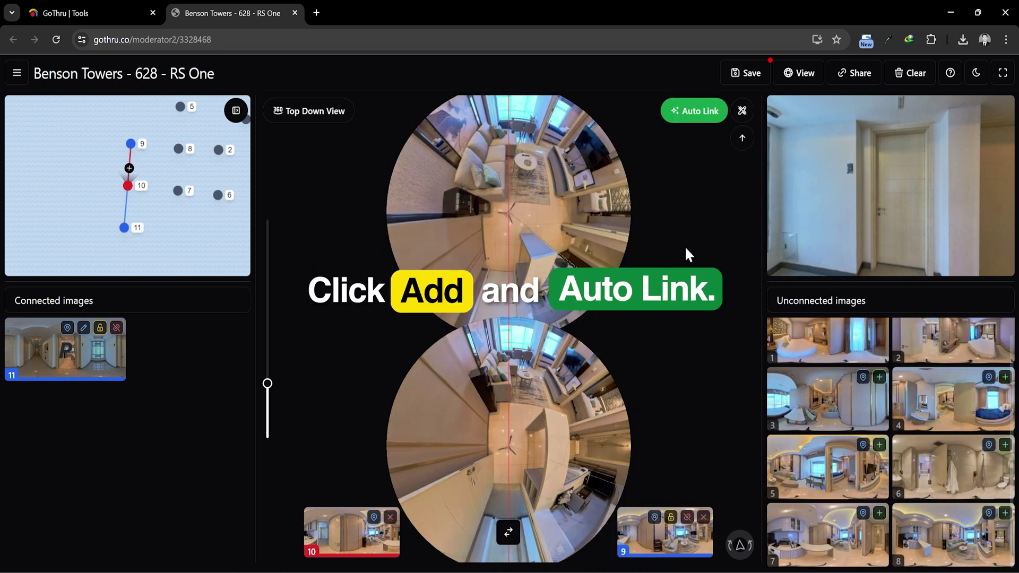
click(695, 111)
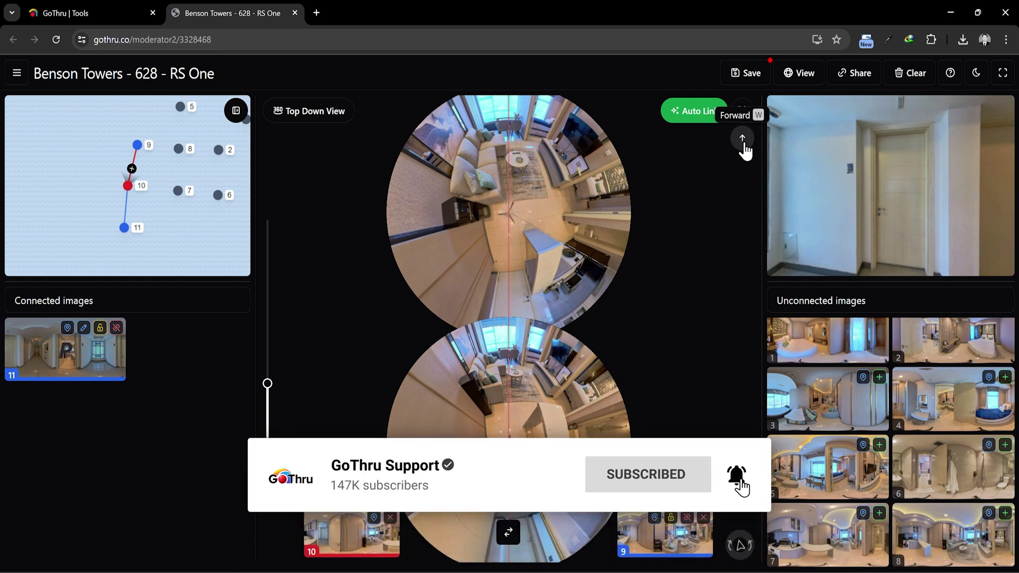
click(743, 144)
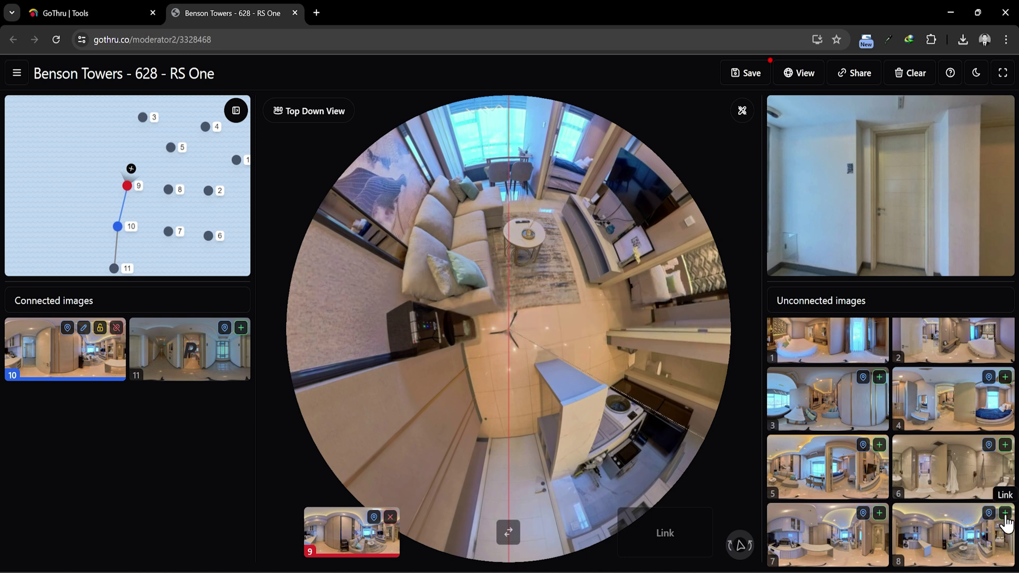
click(1005, 514)
click(692, 113)
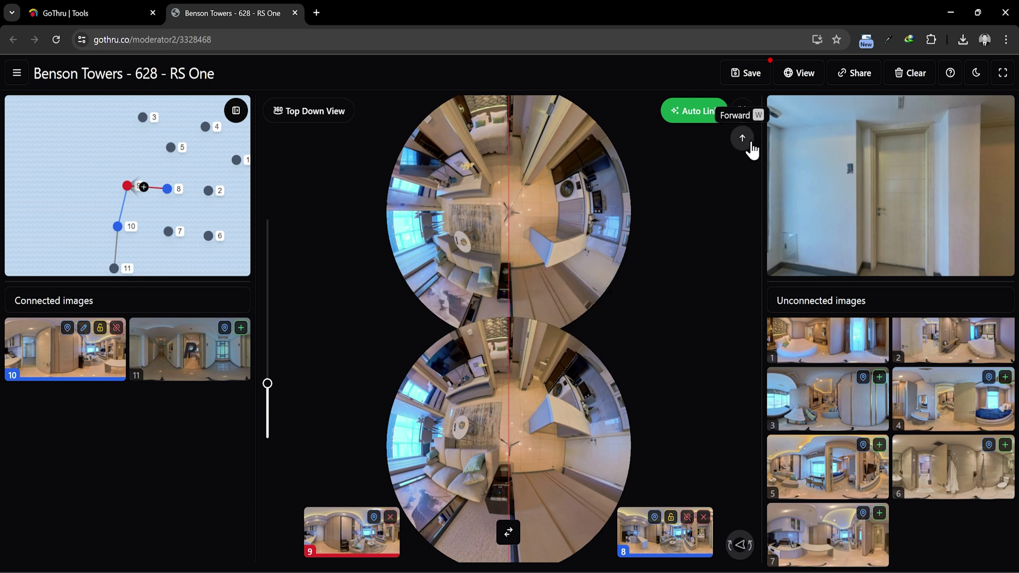
click(747, 143)
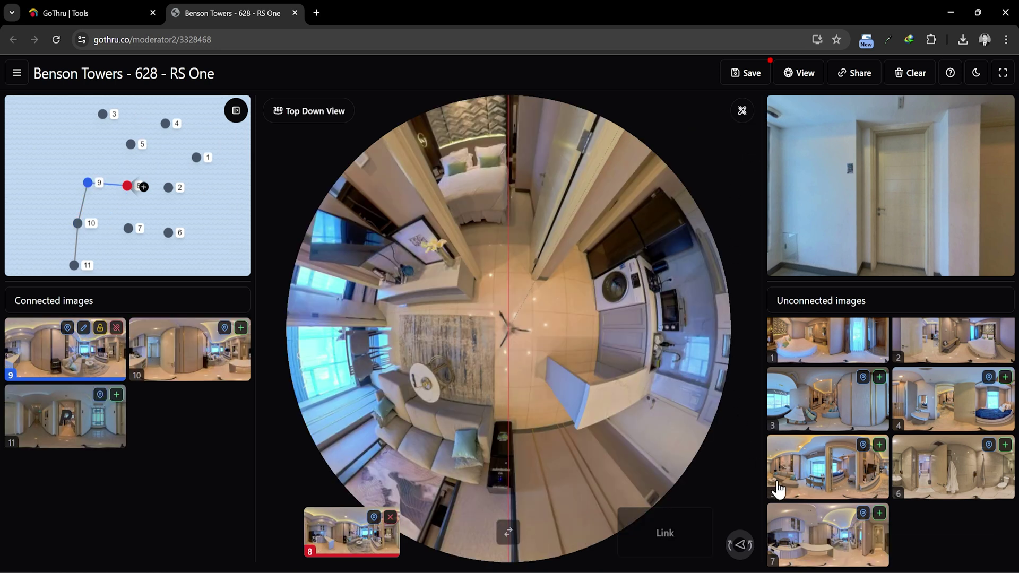
click(879, 513)
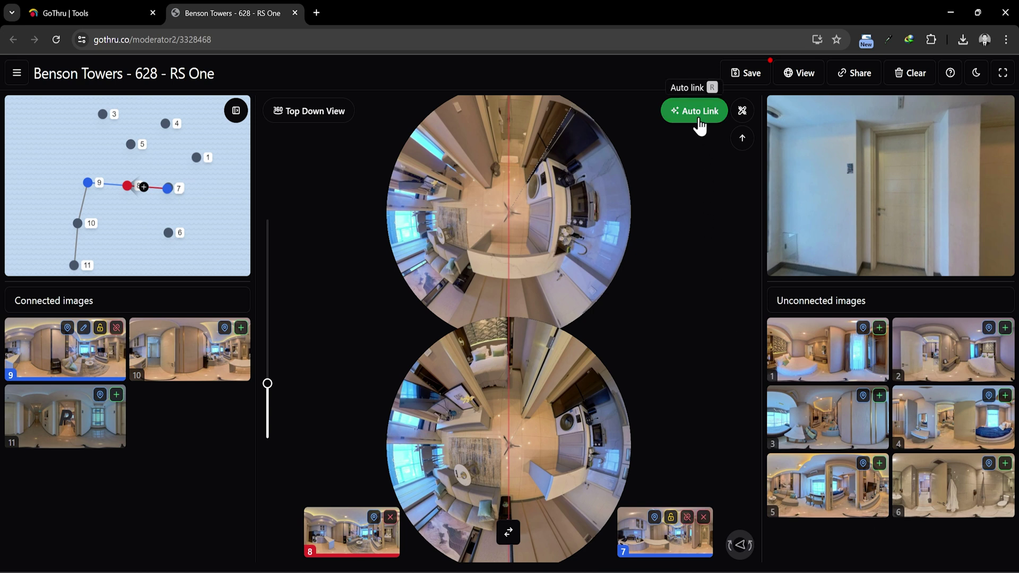
click(699, 124)
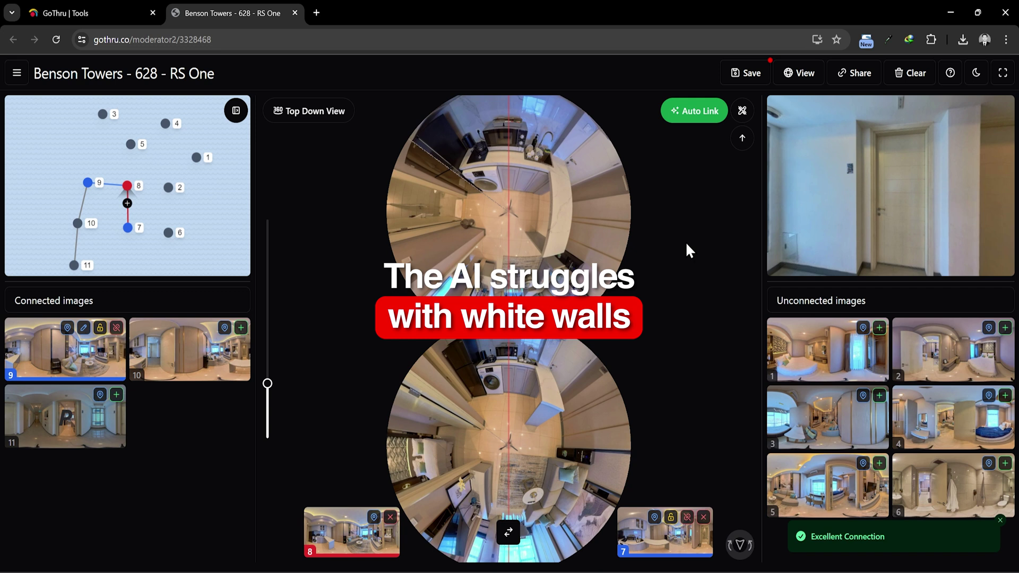
From panorama 7, auto-link panorama 6, hand-rotate both views until the guides match, and advance
click(742, 139)
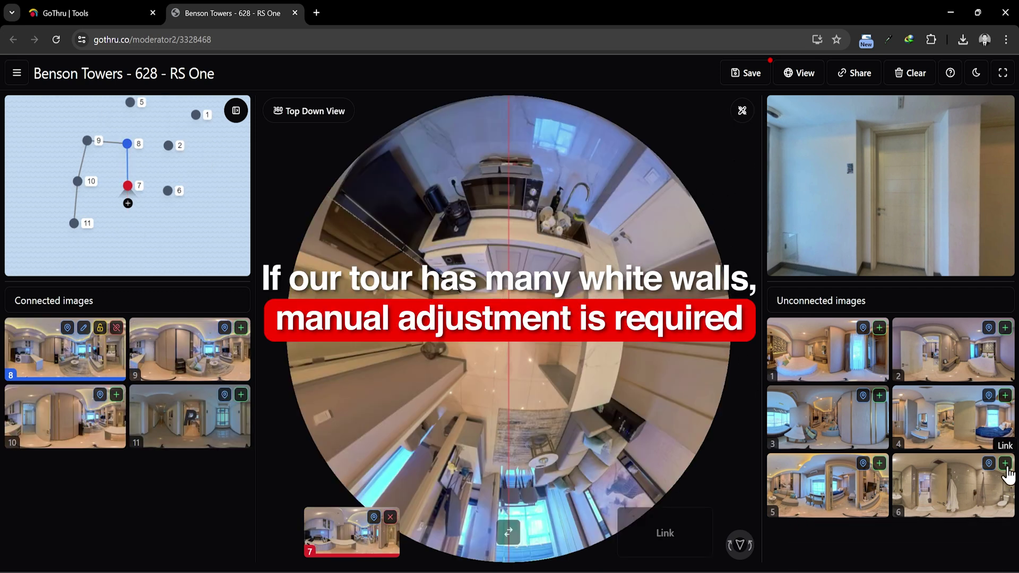
click(1004, 464)
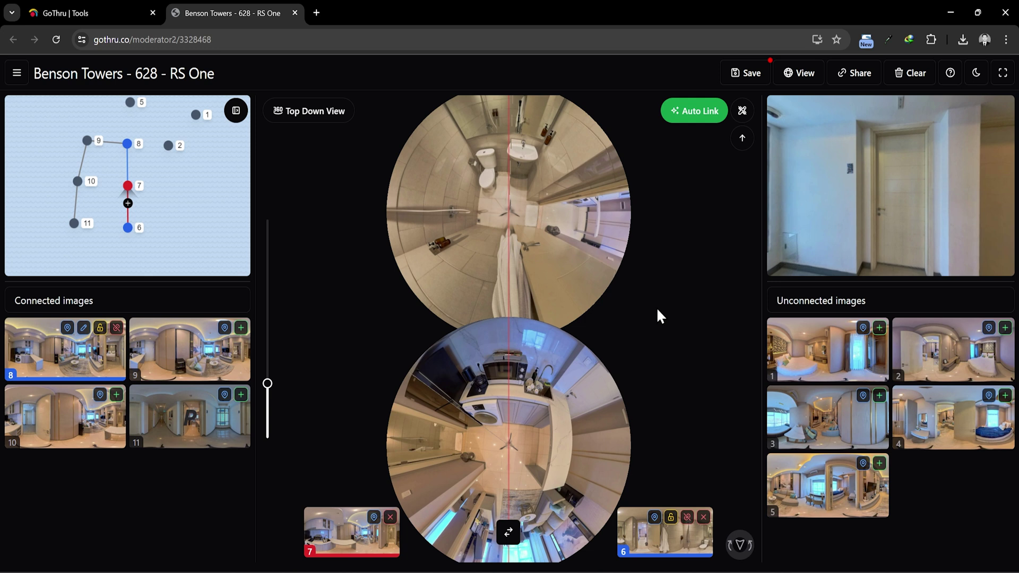
click(689, 121)
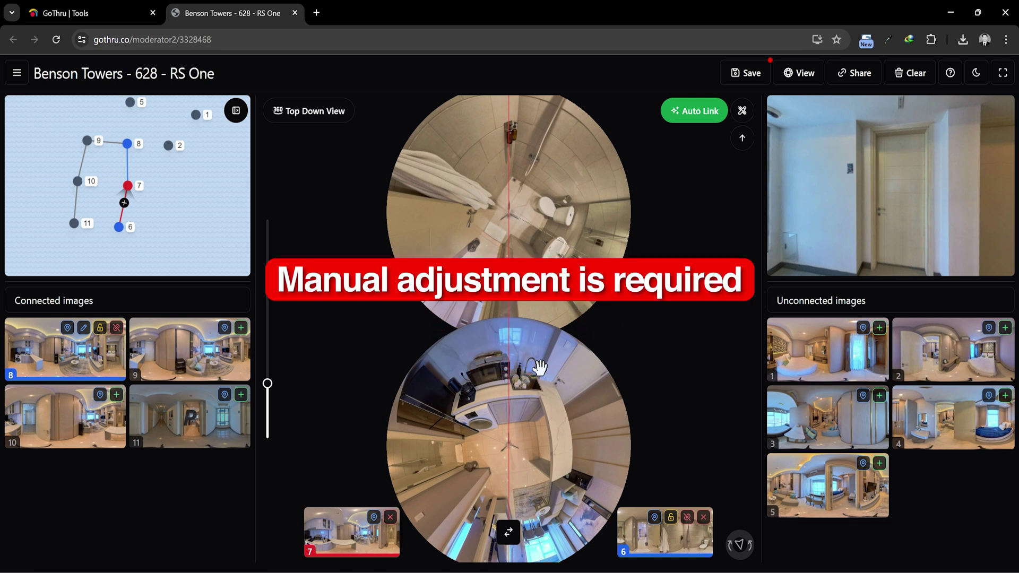
drag(541, 370, 560, 427)
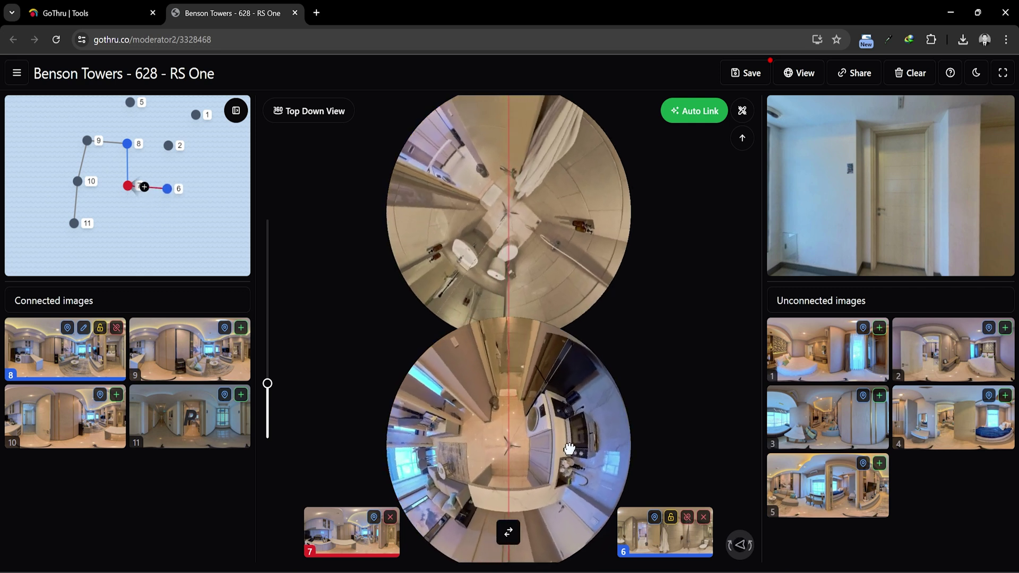
drag(566, 274, 572, 237)
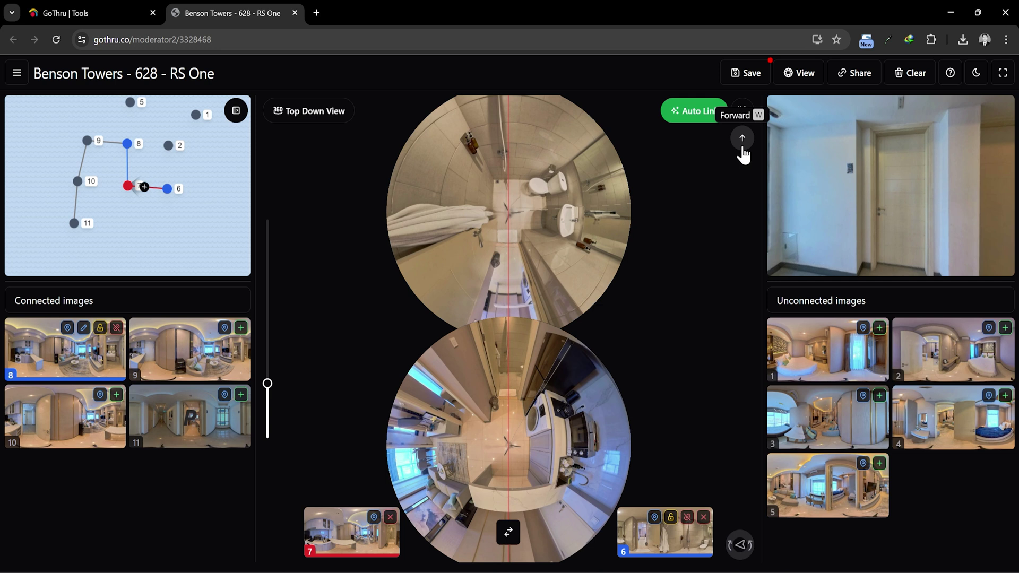
click(742, 154)
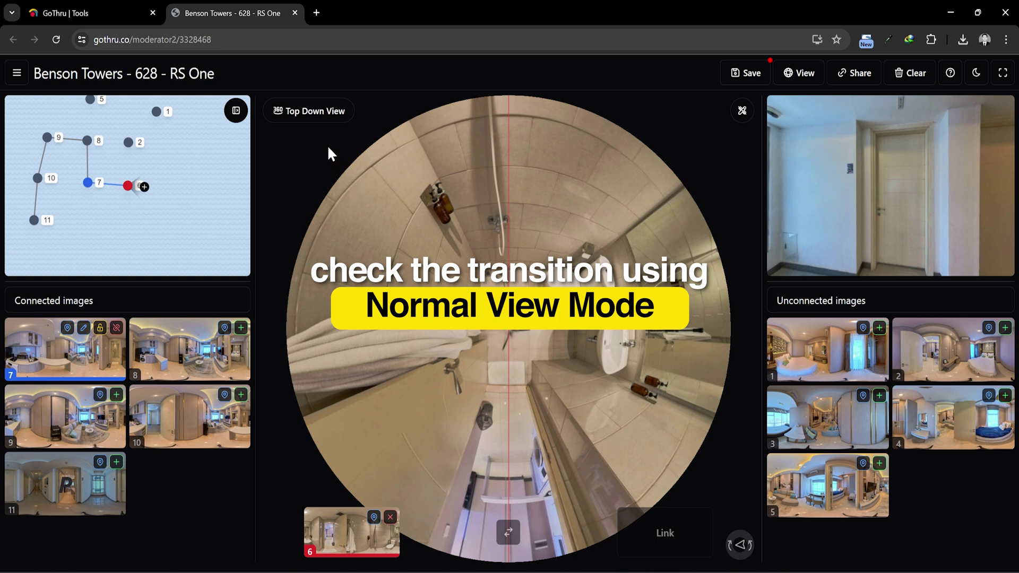
Switch to Normal View and walk from panorama 6 to 7 and back to check the transition
click(330, 115)
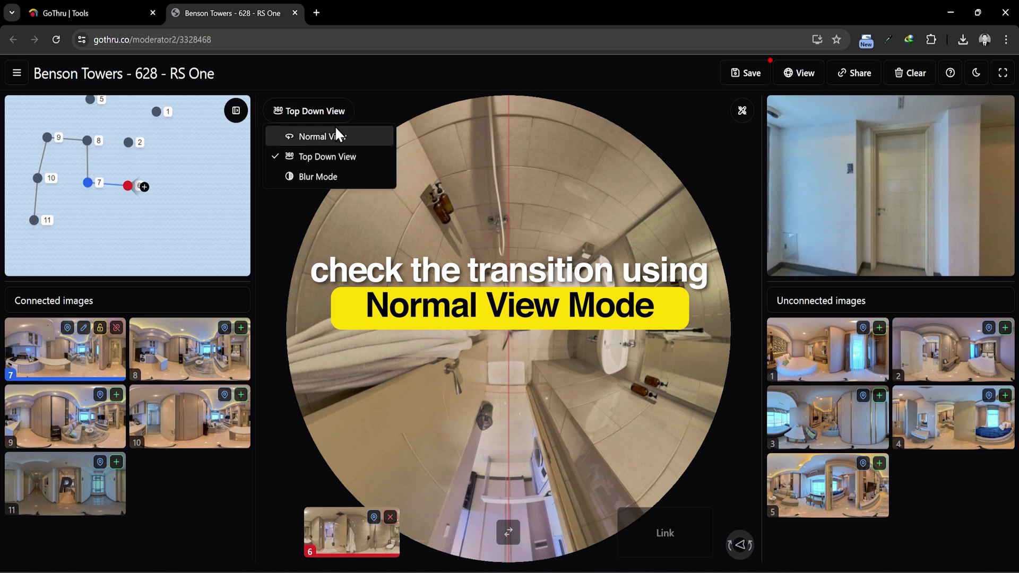
click(322, 136)
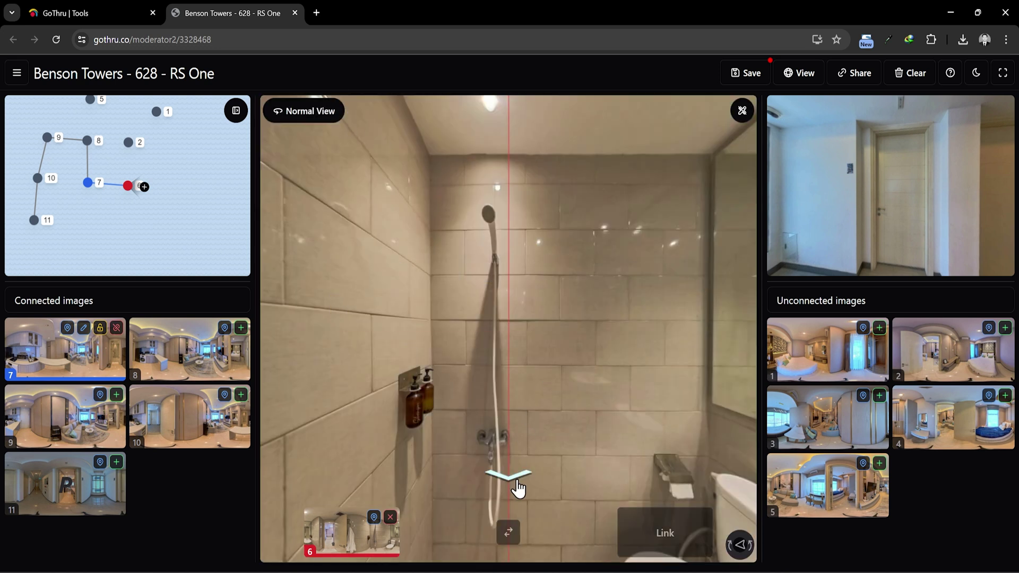
click(517, 482)
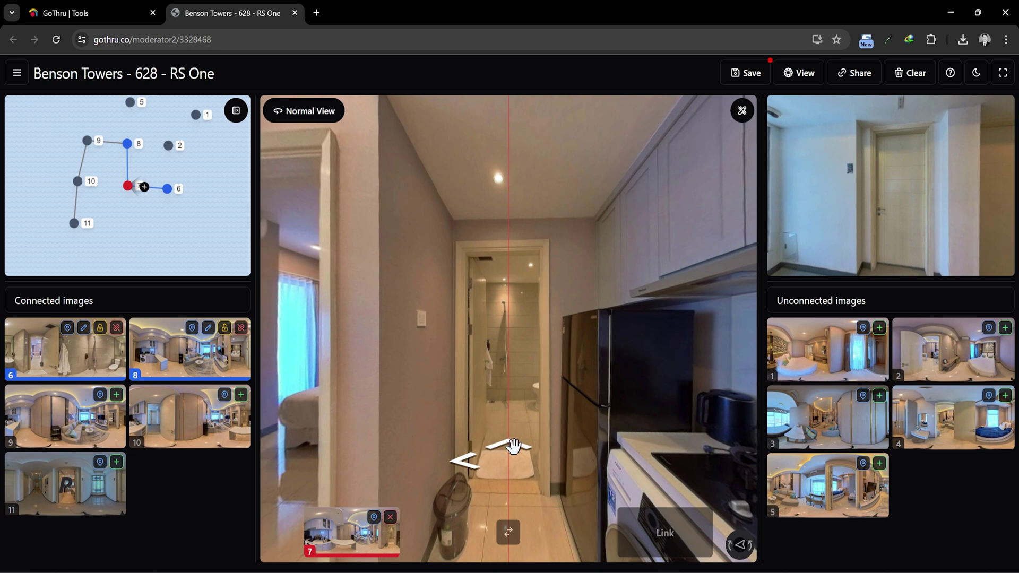
click(515, 447)
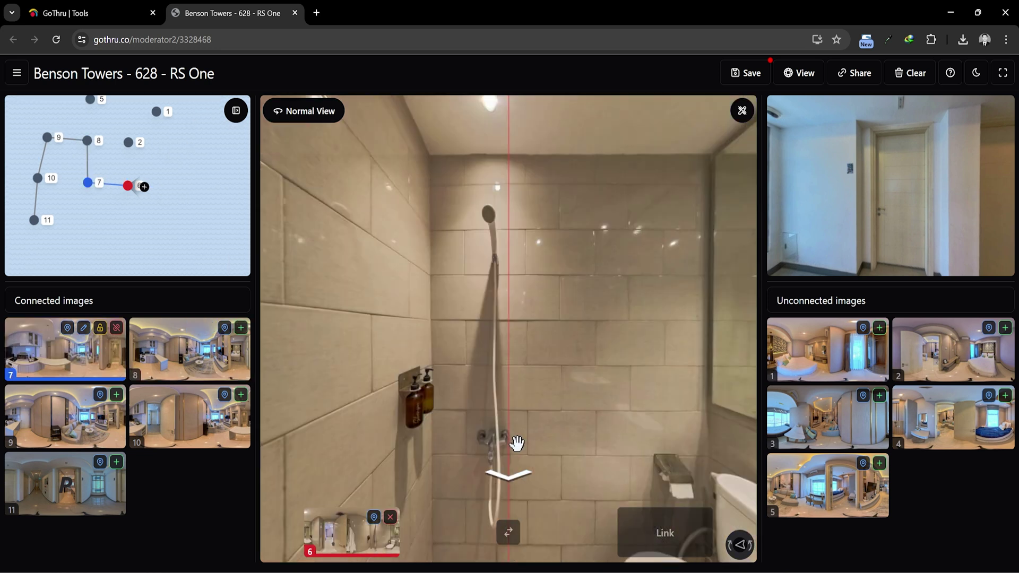
Return to Top Down View, select panorama 8, and auto-link panorama 5 to it
click(323, 112)
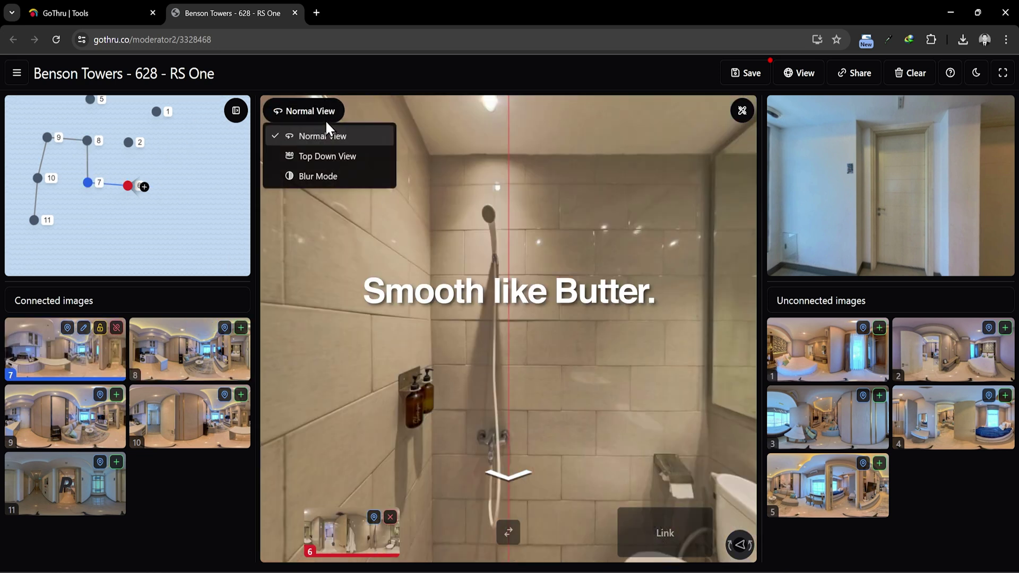
click(337, 155)
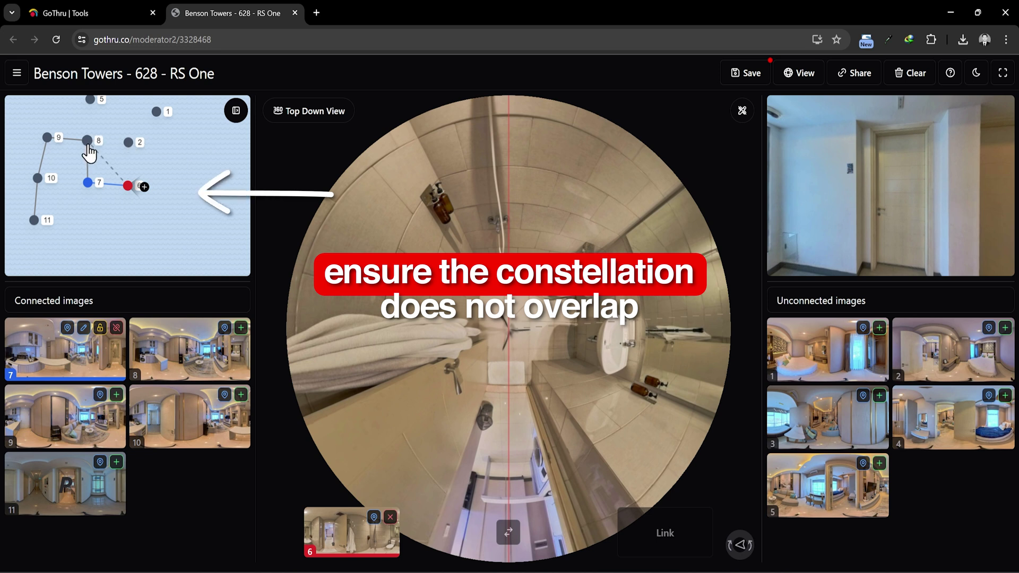
click(87, 145)
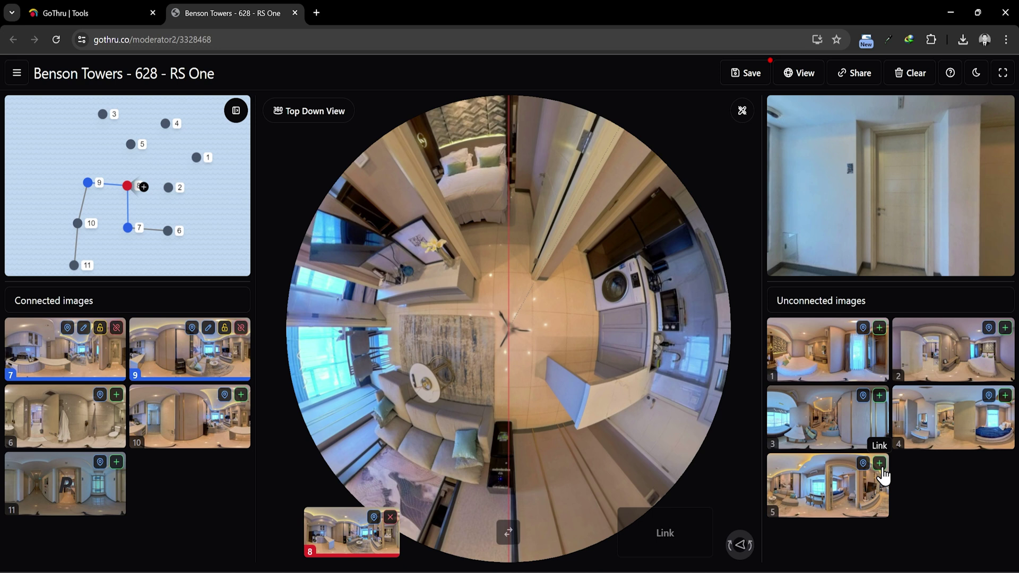
click(879, 463)
click(696, 123)
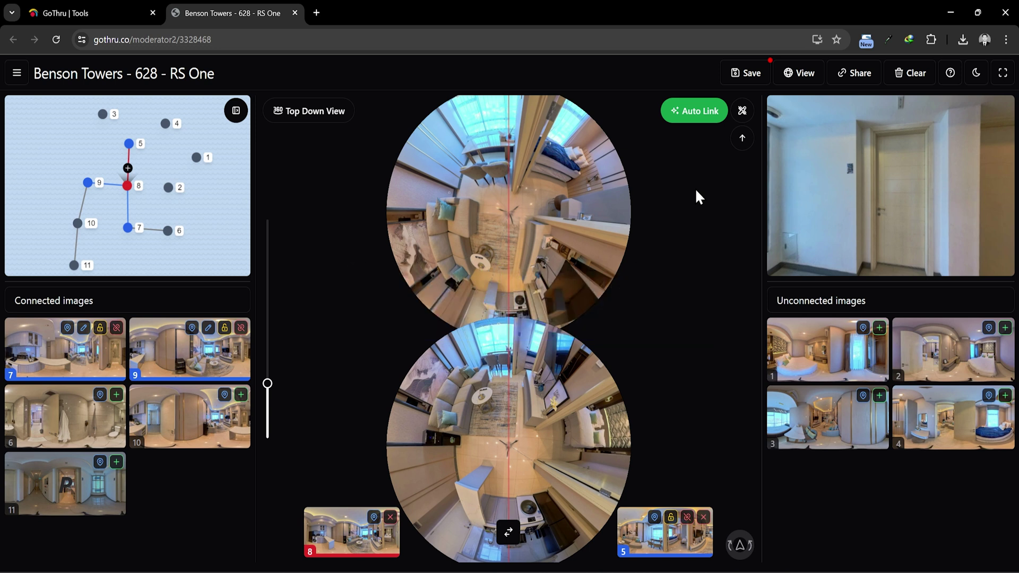
Advance to panorama 5, auto-link panorama 4 to it, and continue to 4
click(741, 139)
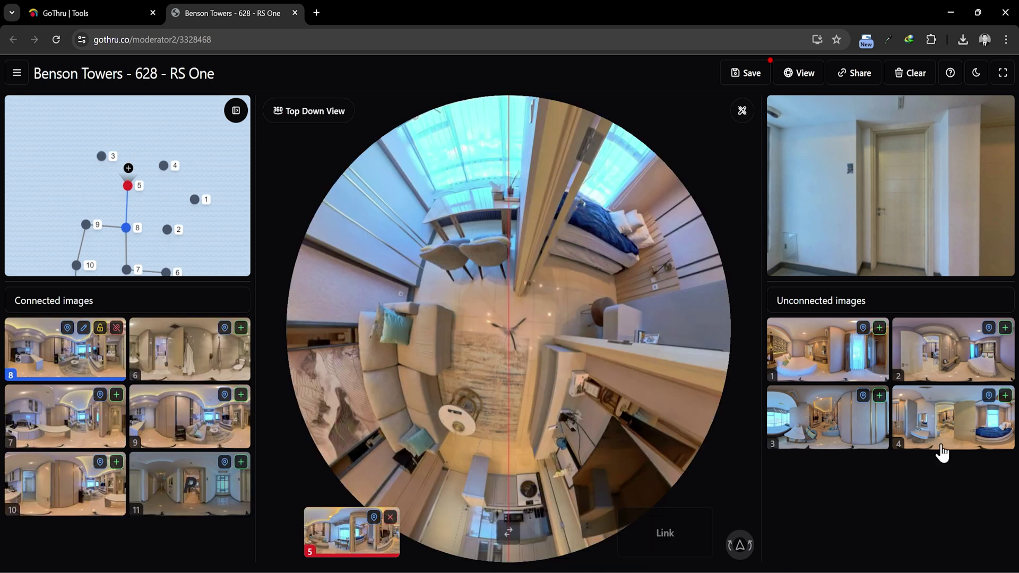
click(1005, 396)
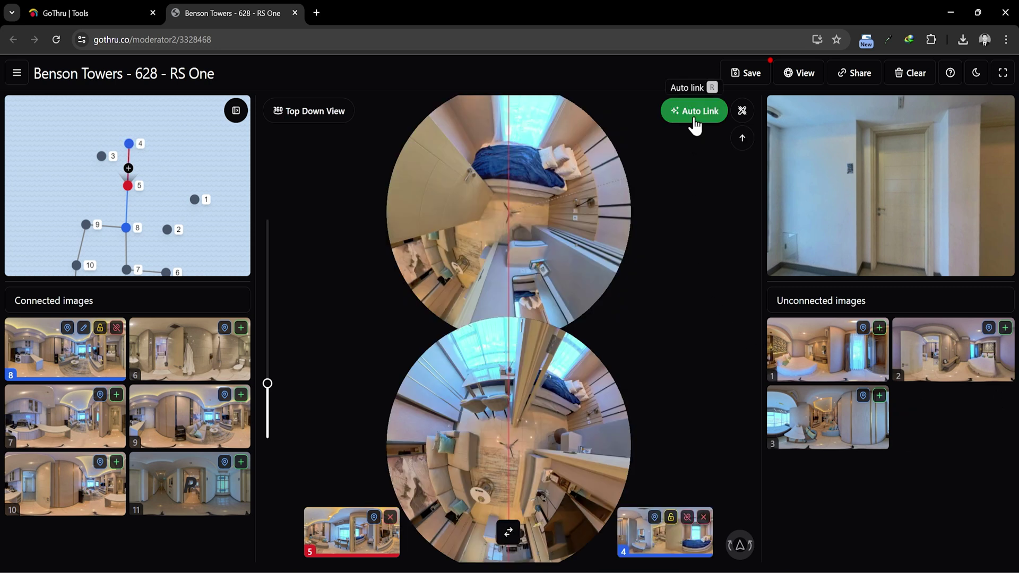
click(695, 126)
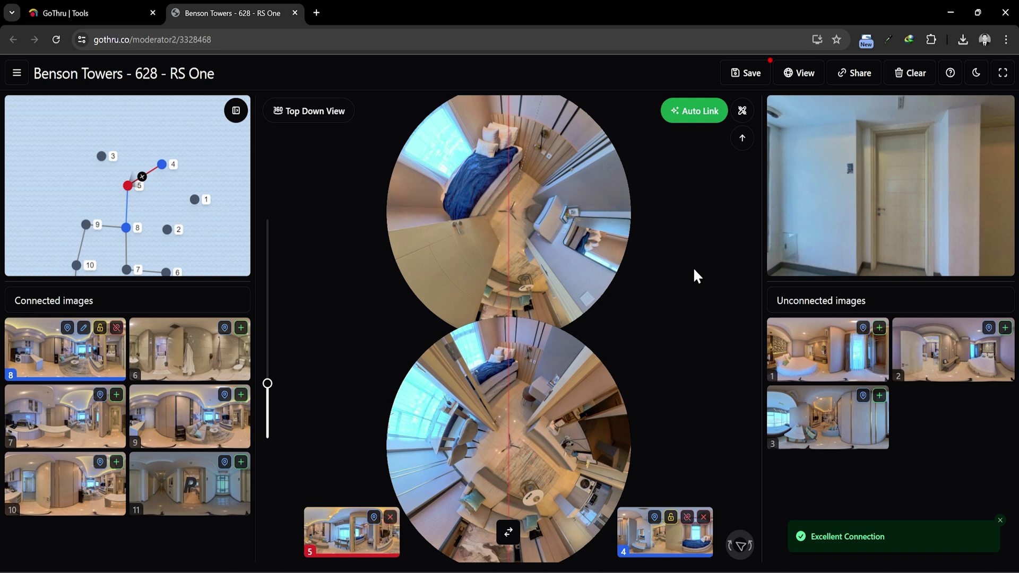
click(743, 146)
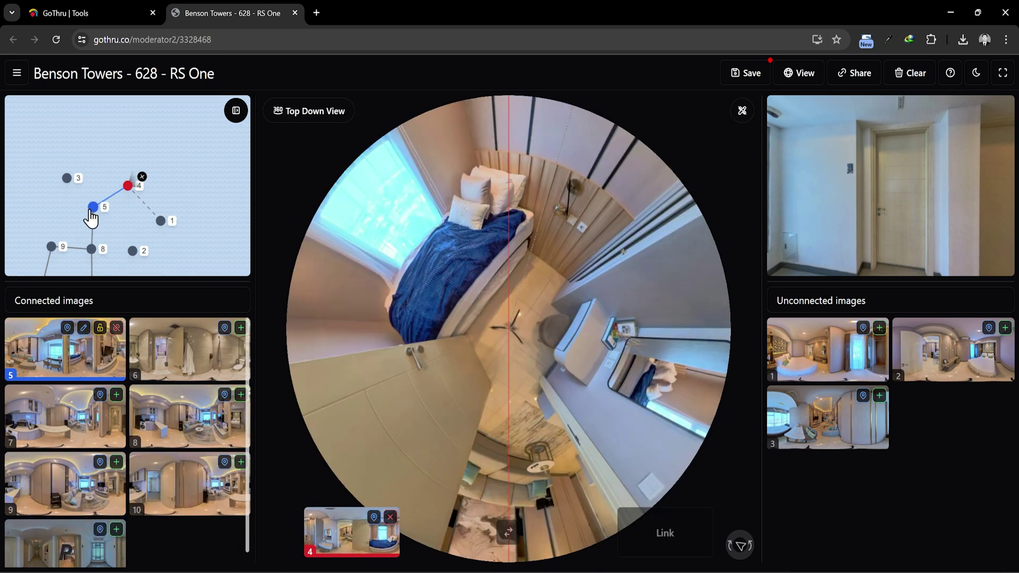
Reselect panorama 5, auto-link panorama 3 to it, and rotate 3 into alignment by hand
click(93, 207)
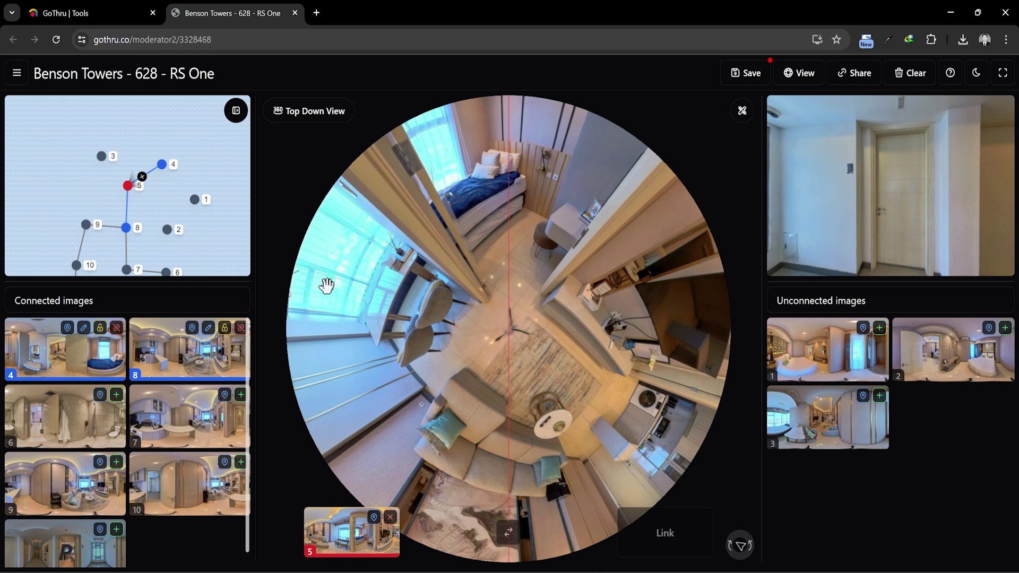
click(879, 397)
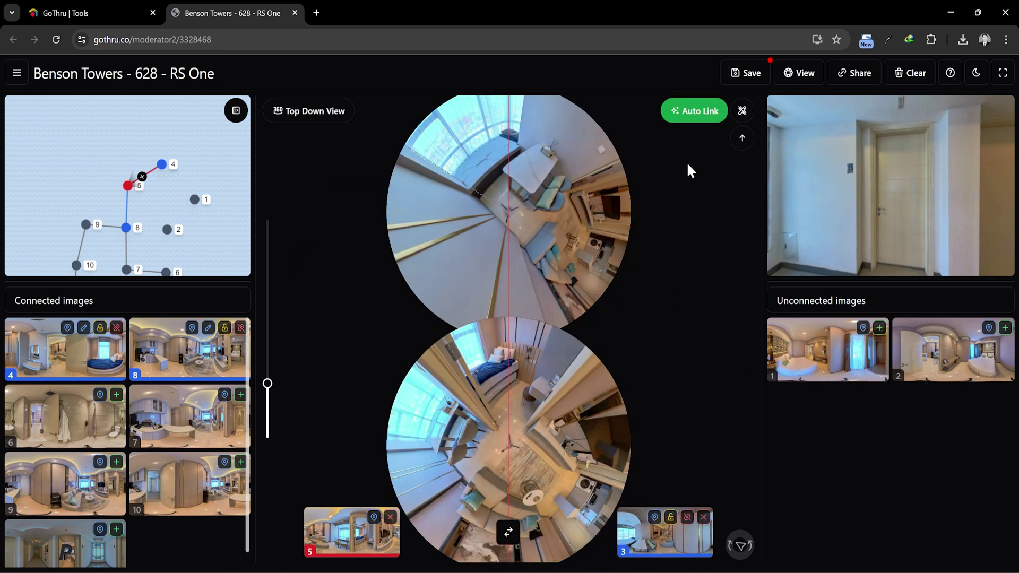
click(702, 129)
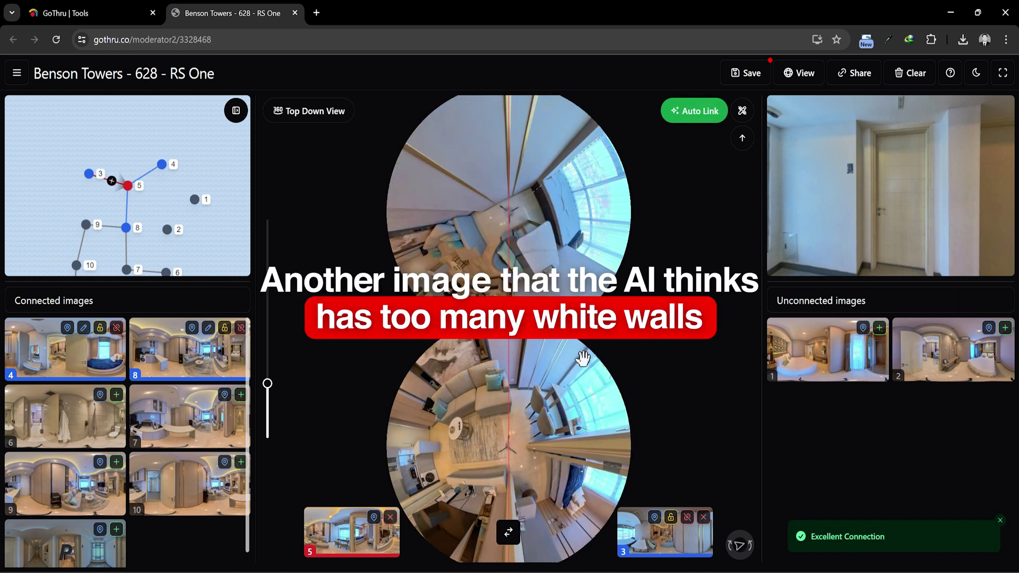
drag(594, 405, 575, 413)
drag(568, 218, 571, 250)
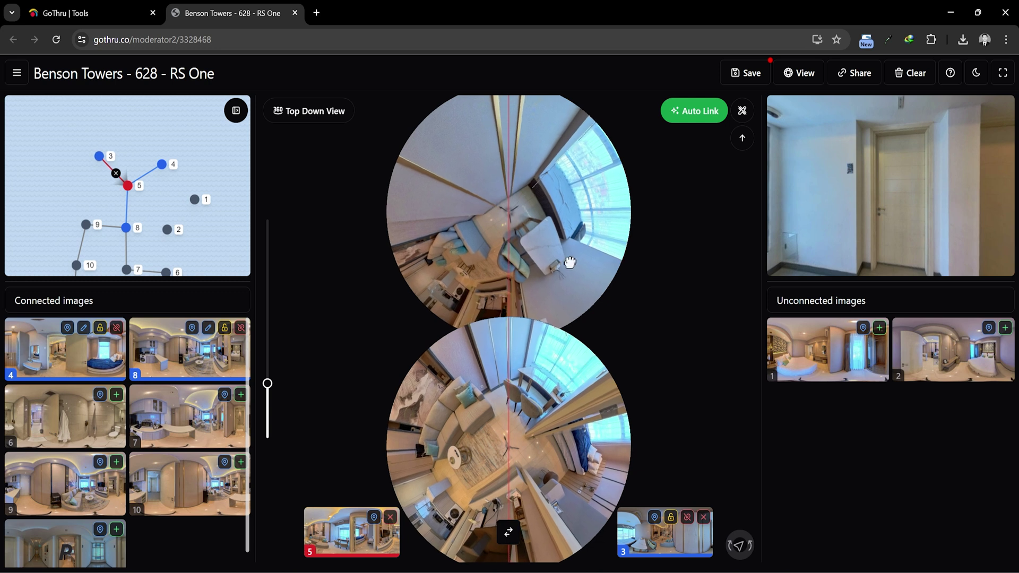
Advance to panorama 3, then make panorama 8 current from the map
click(742, 139)
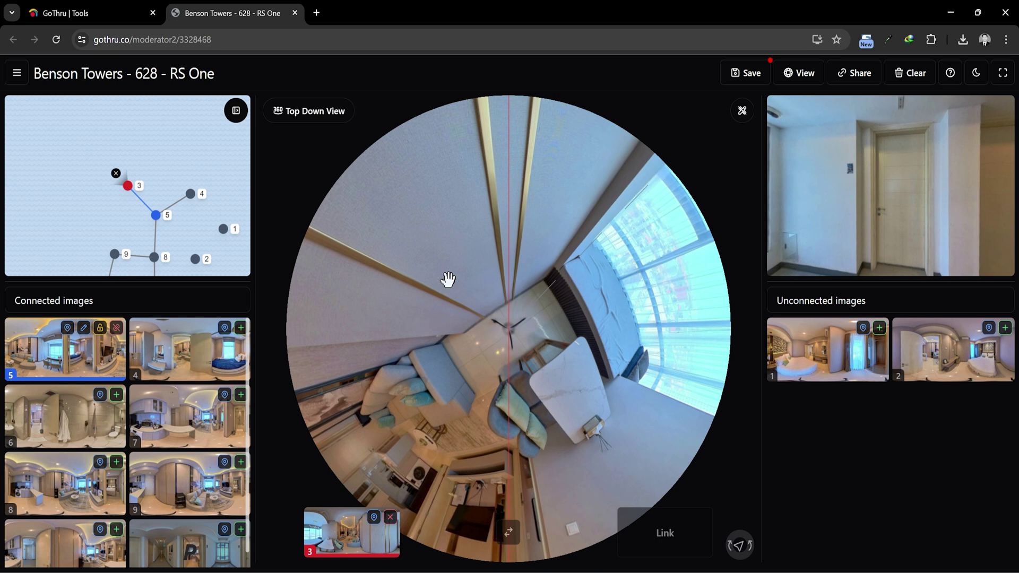
click(154, 257)
click(155, 260)
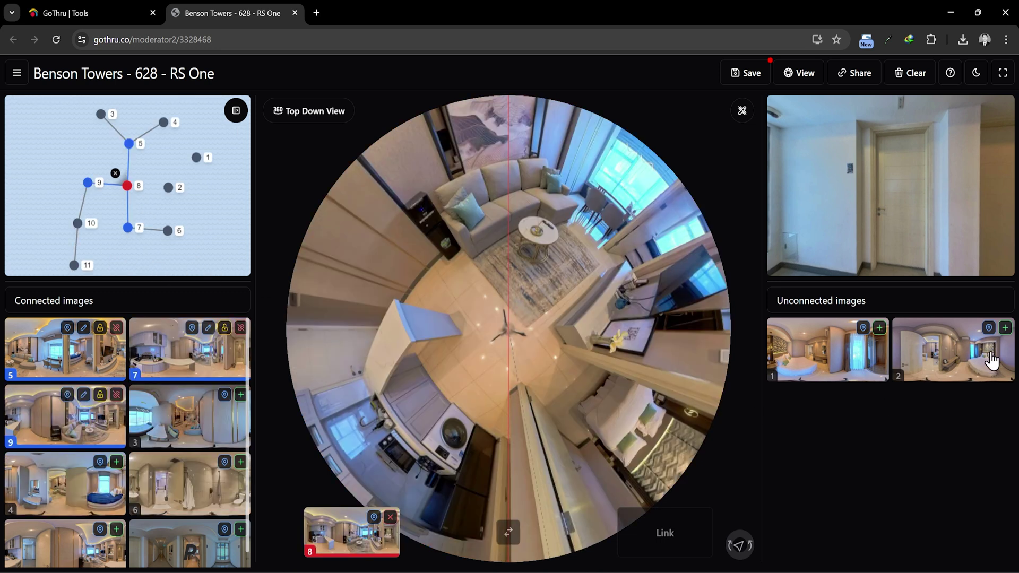
Auto-link panorama 2 to panorama 8 and advance to 2
click(1004, 330)
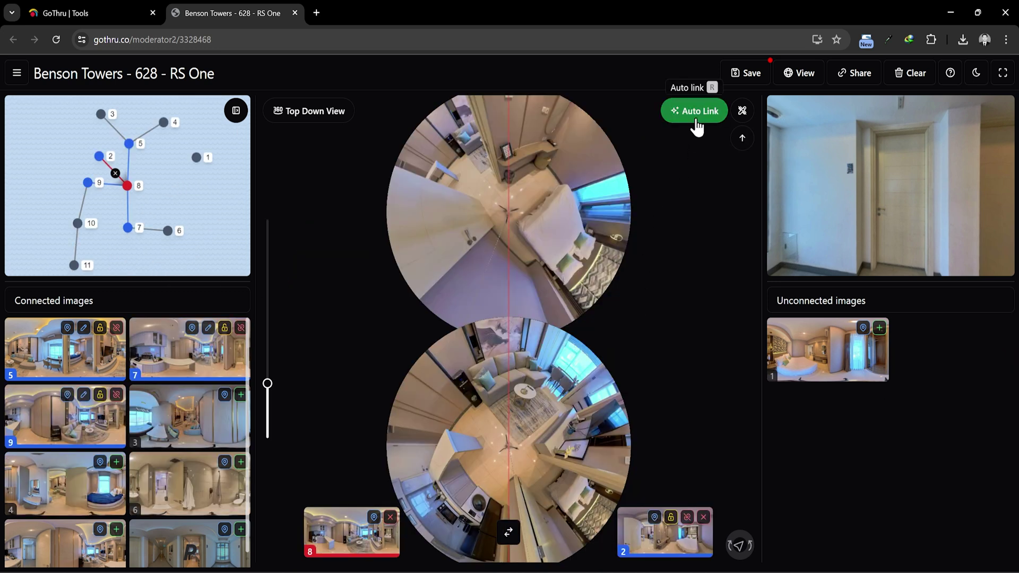
click(697, 127)
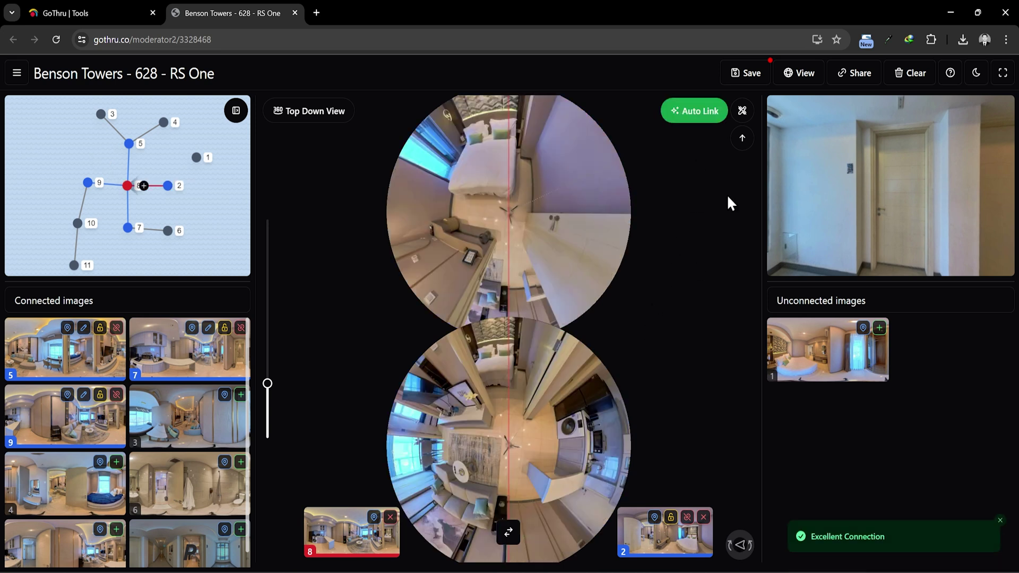
click(741, 139)
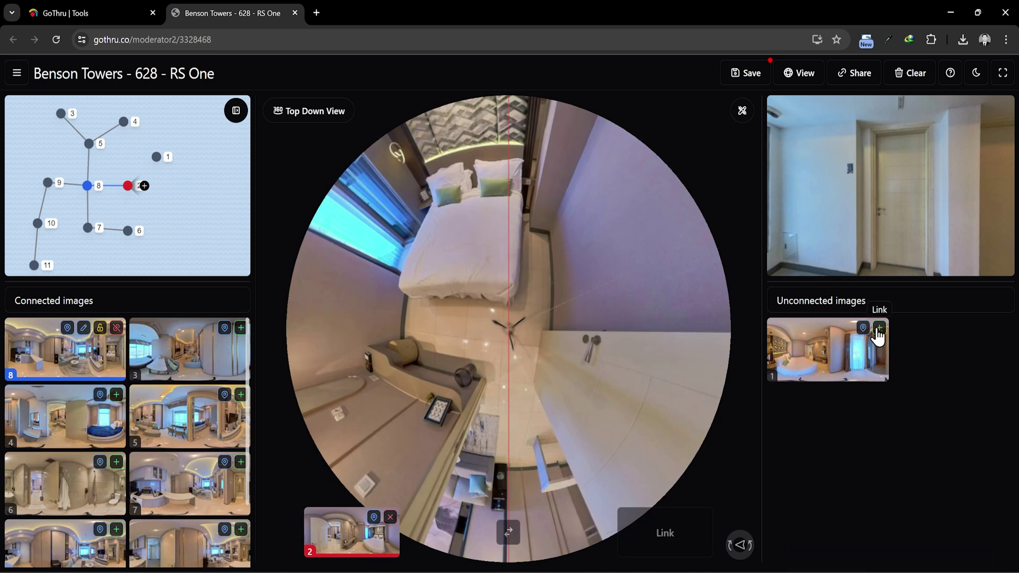
Auto-link panorama 1 to panorama 2, advance to 1, and pan the map to review the nodes
click(878, 330)
click(702, 114)
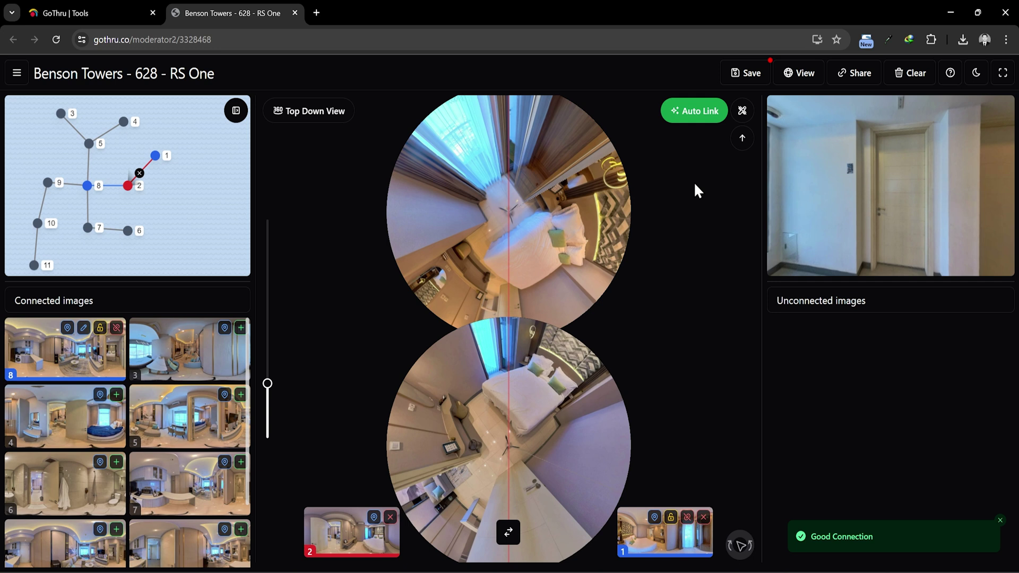
click(742, 144)
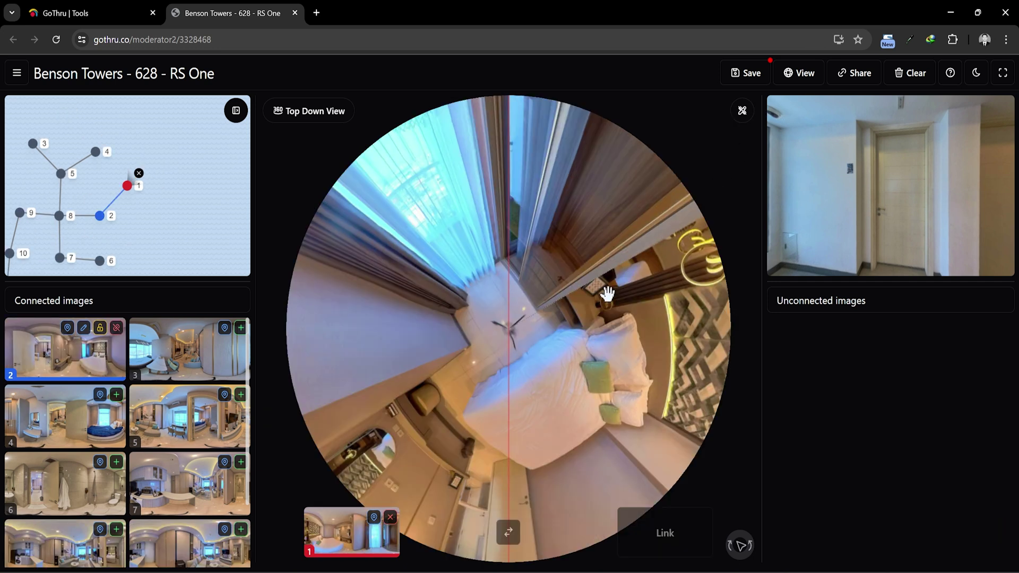
drag(173, 241, 216, 209)
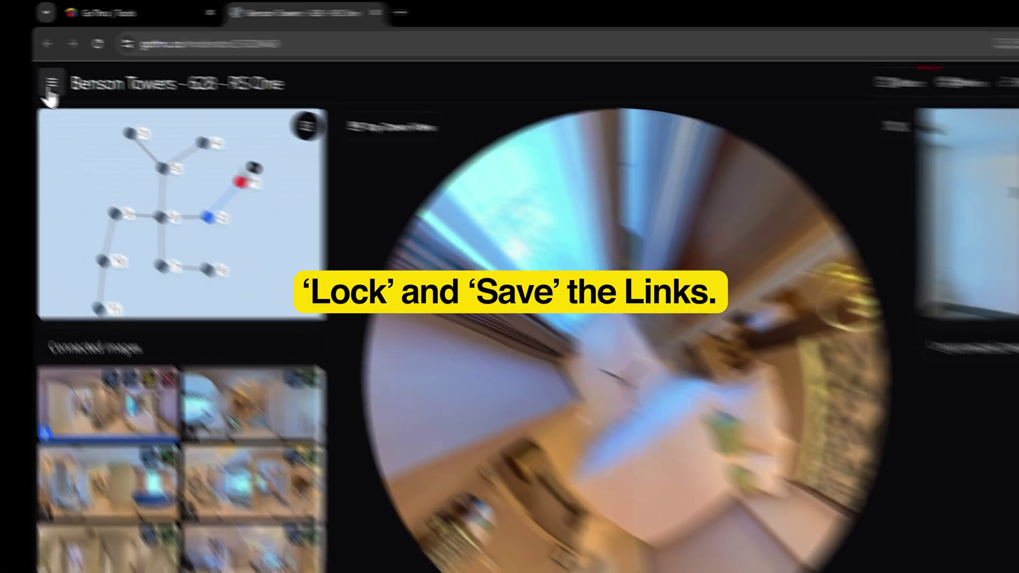
Lock all links from the main menu, save the tour, and open it for viewing
click(16, 73)
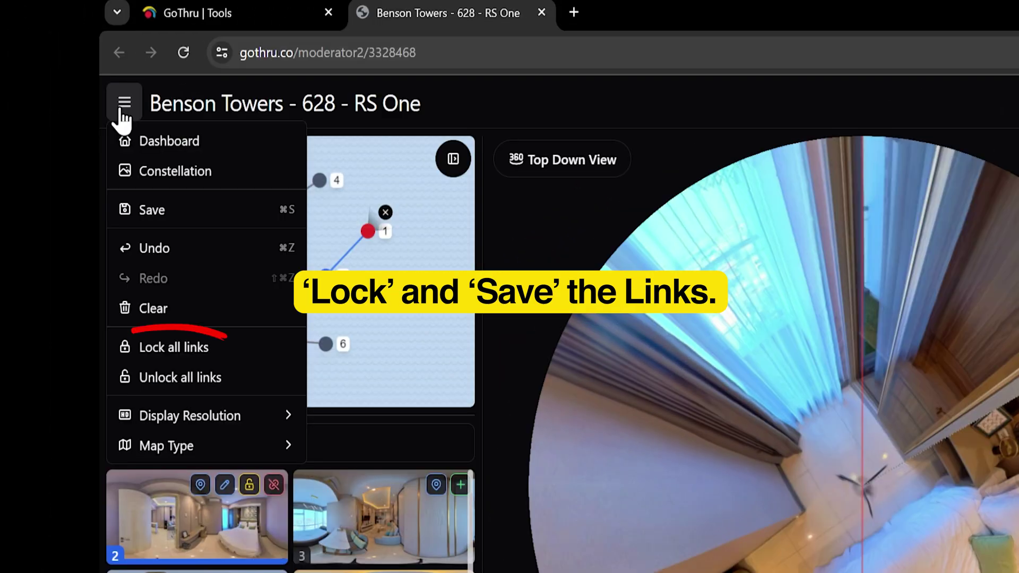
click(178, 348)
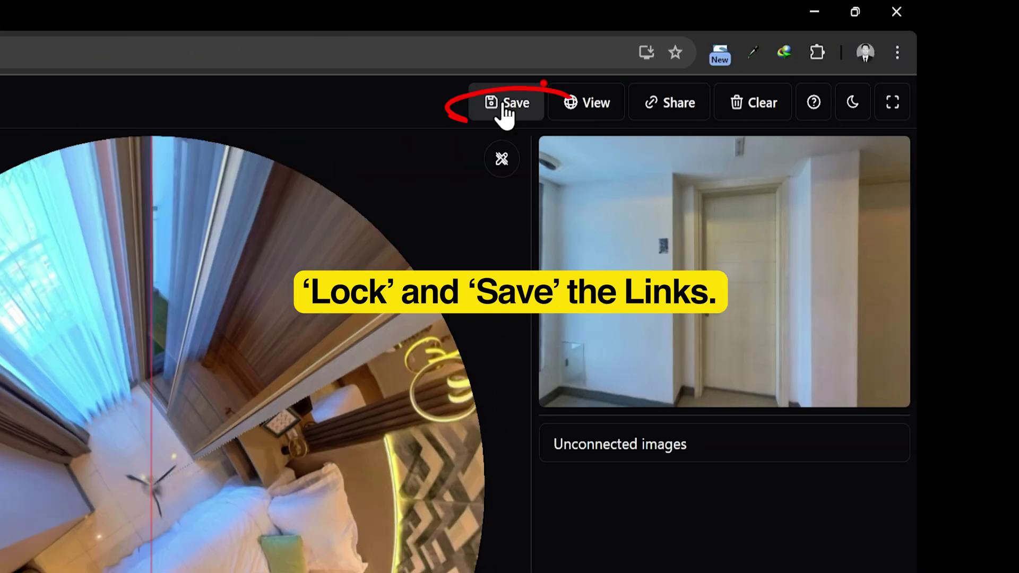
click(505, 102)
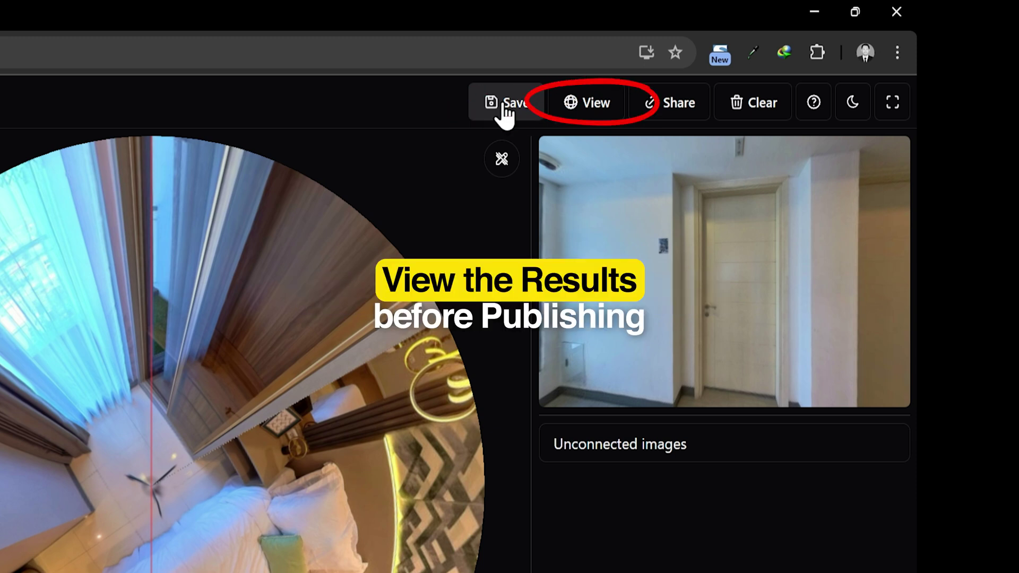
click(592, 104)
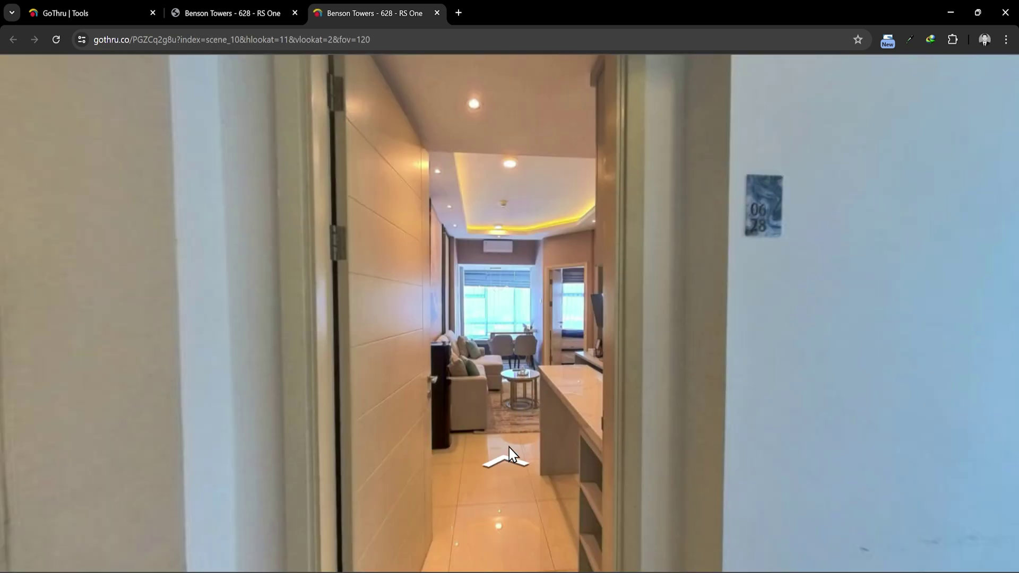
Walk through the tour into the living room, looking around, then over to the kitchen
click(508, 444)
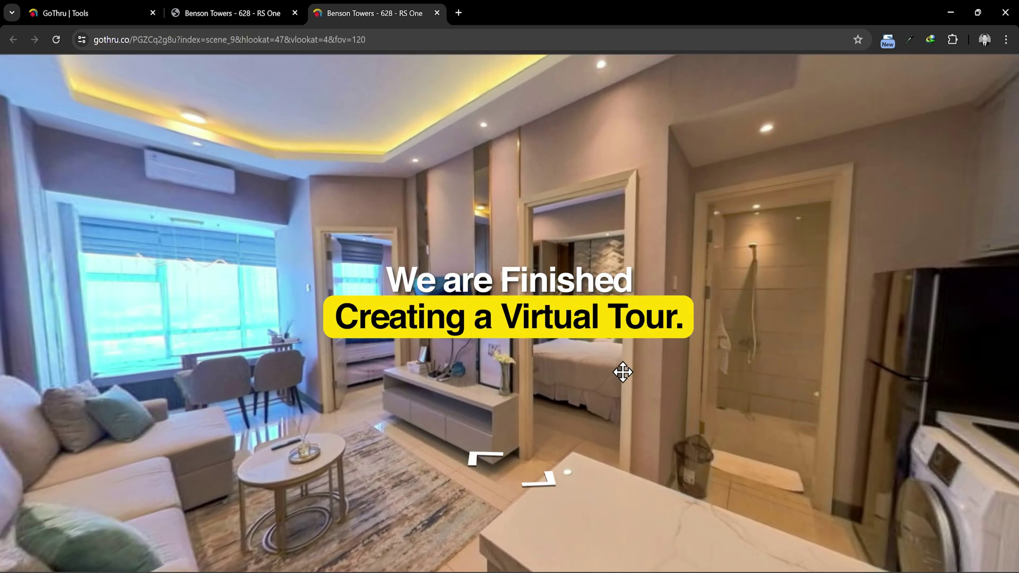
drag(622, 372, 566, 360)
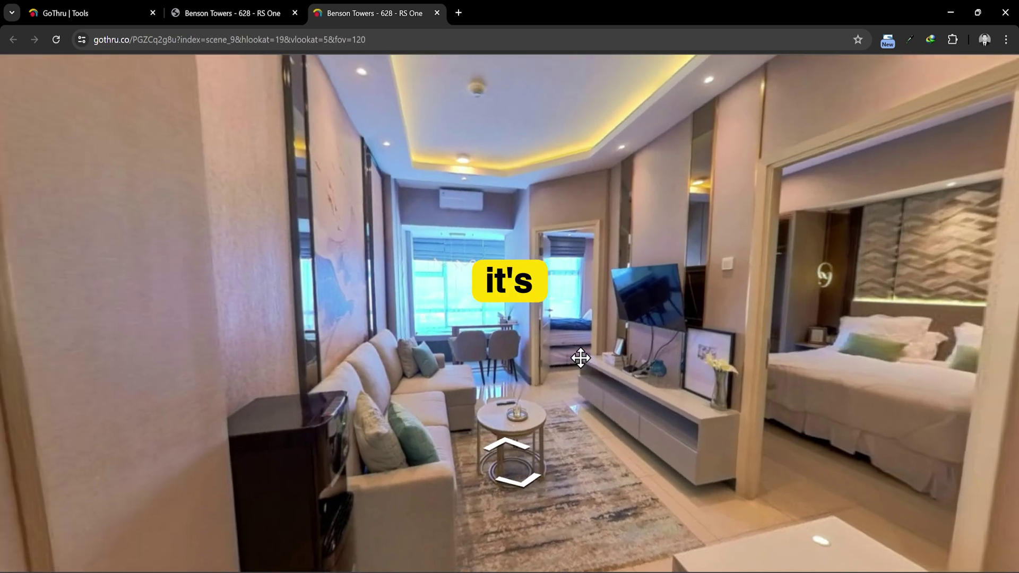
click(513, 461)
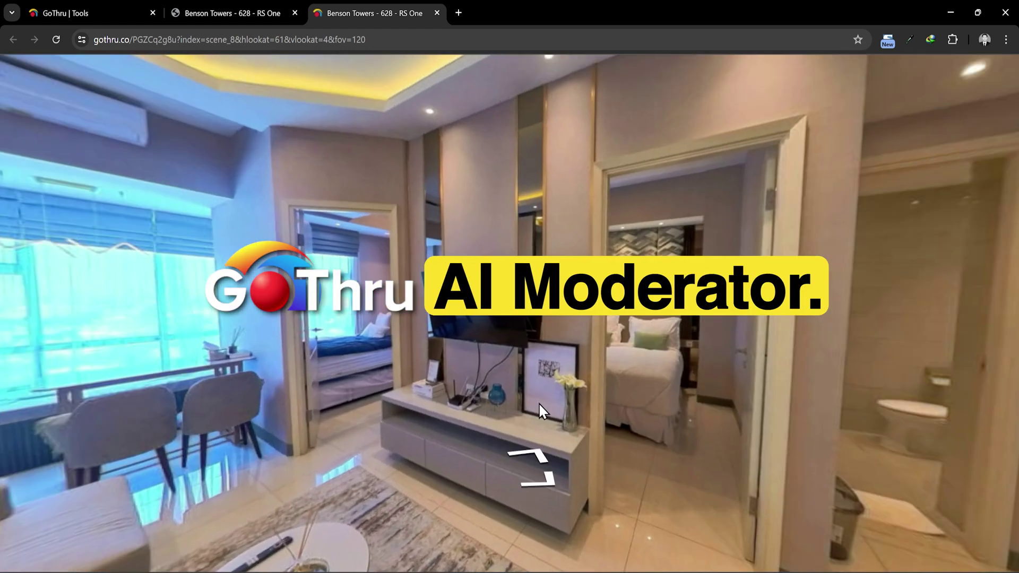
drag(539, 410, 530, 393)
click(515, 461)
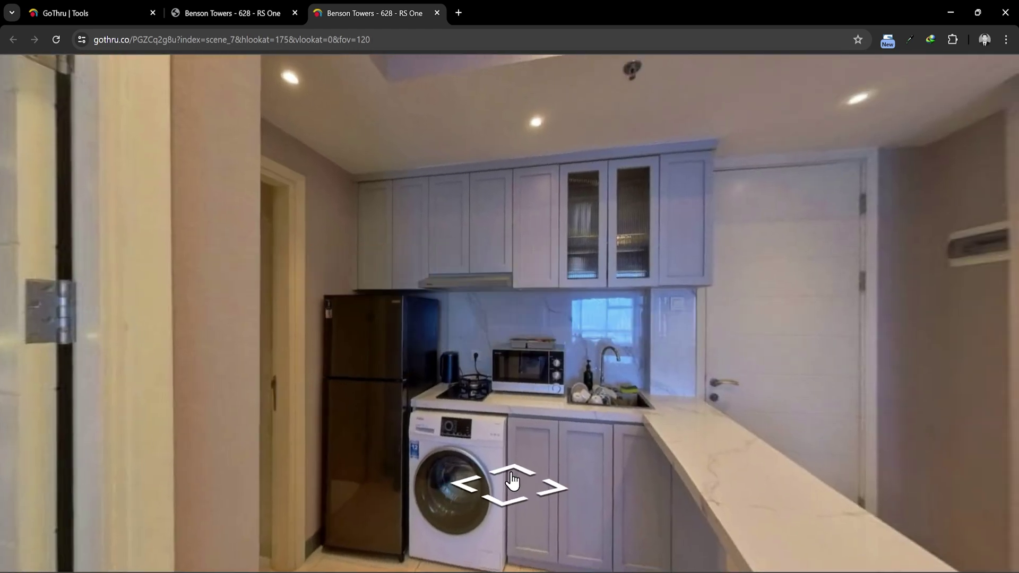
Visit the bathroom, return through the living room and dining area, and enter the small bedroom
click(512, 481)
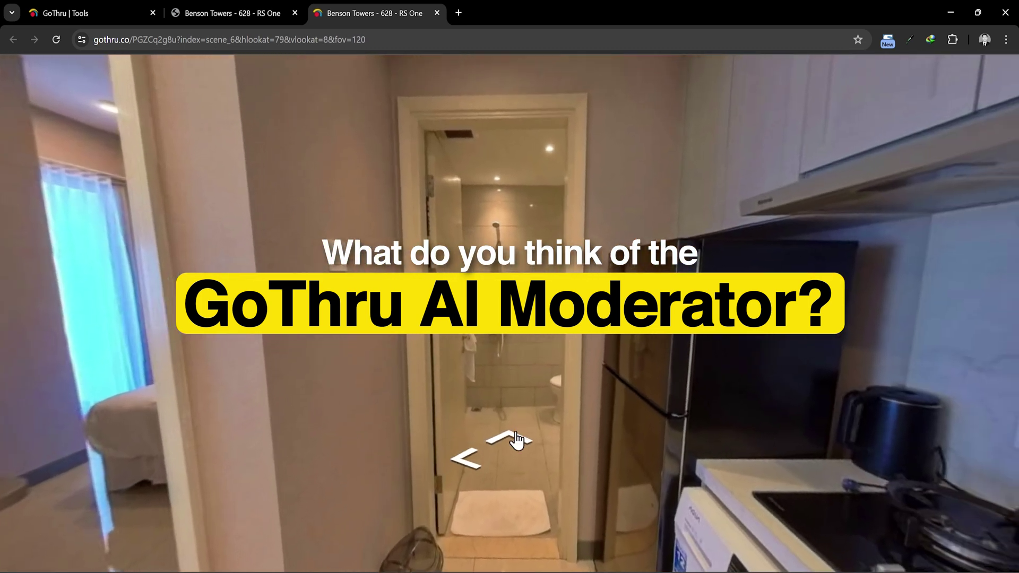
click(515, 434)
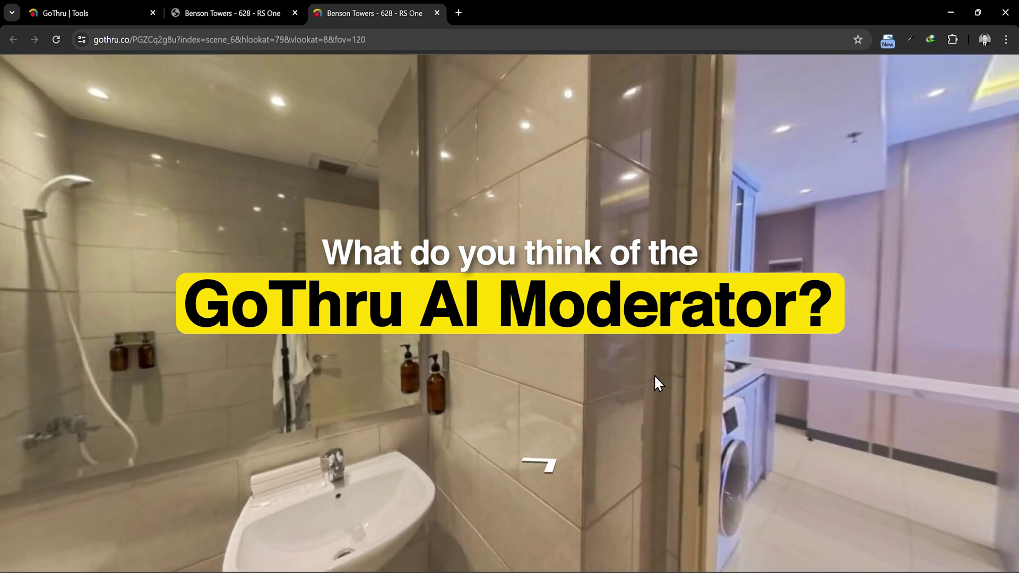
drag(653, 374, 410, 308)
click(513, 476)
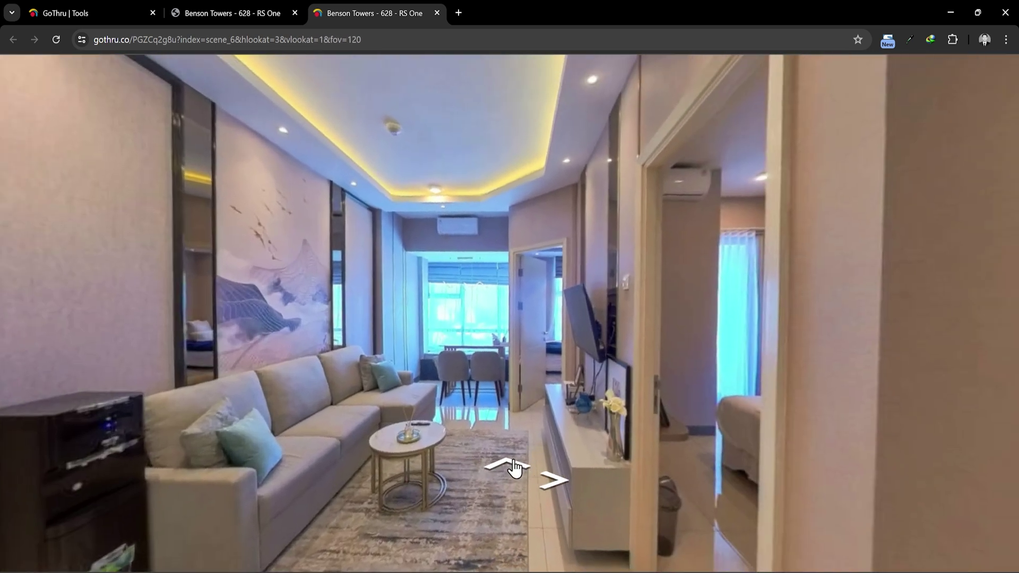
click(513, 467)
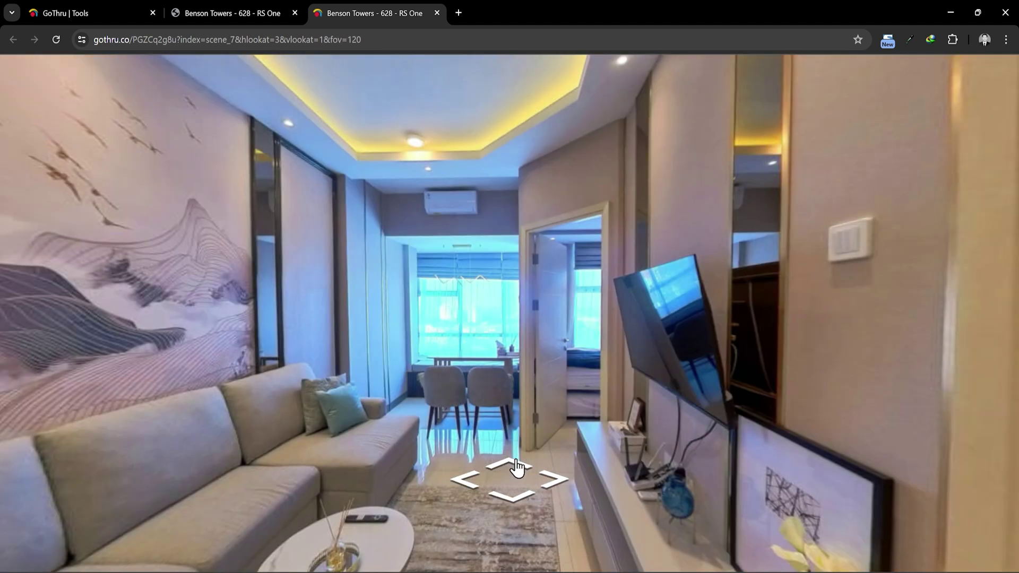
click(515, 467)
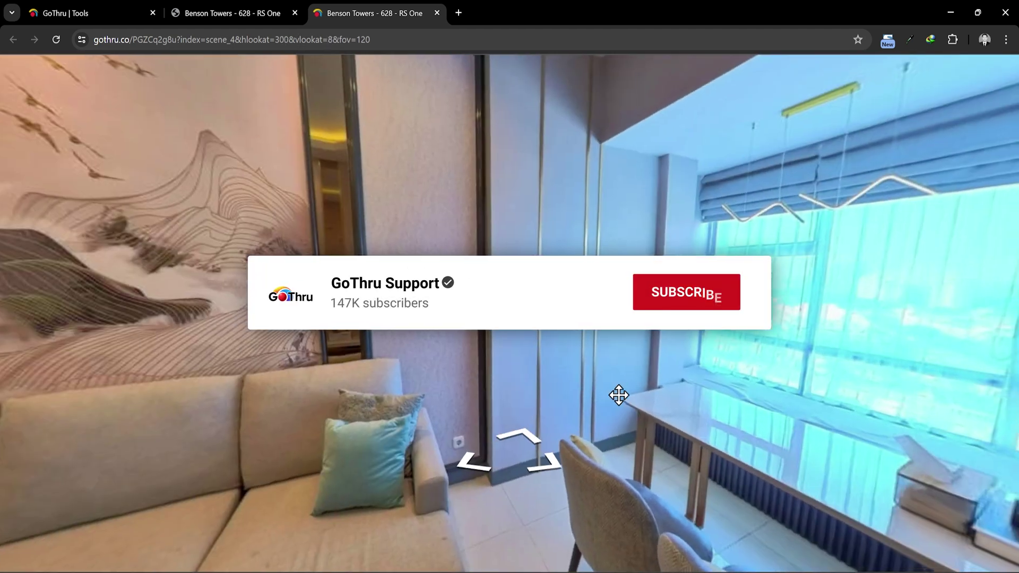
click(518, 451)
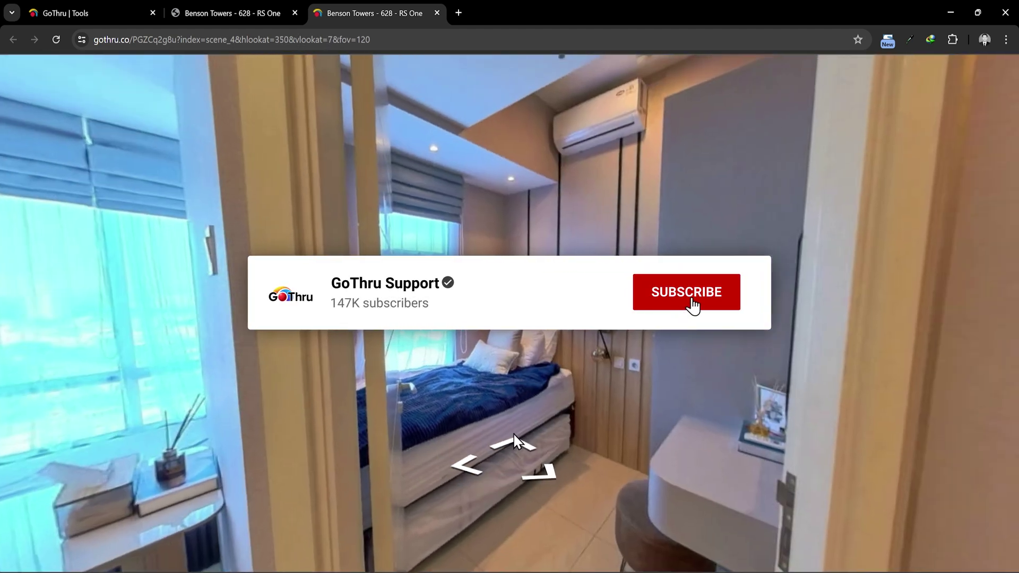